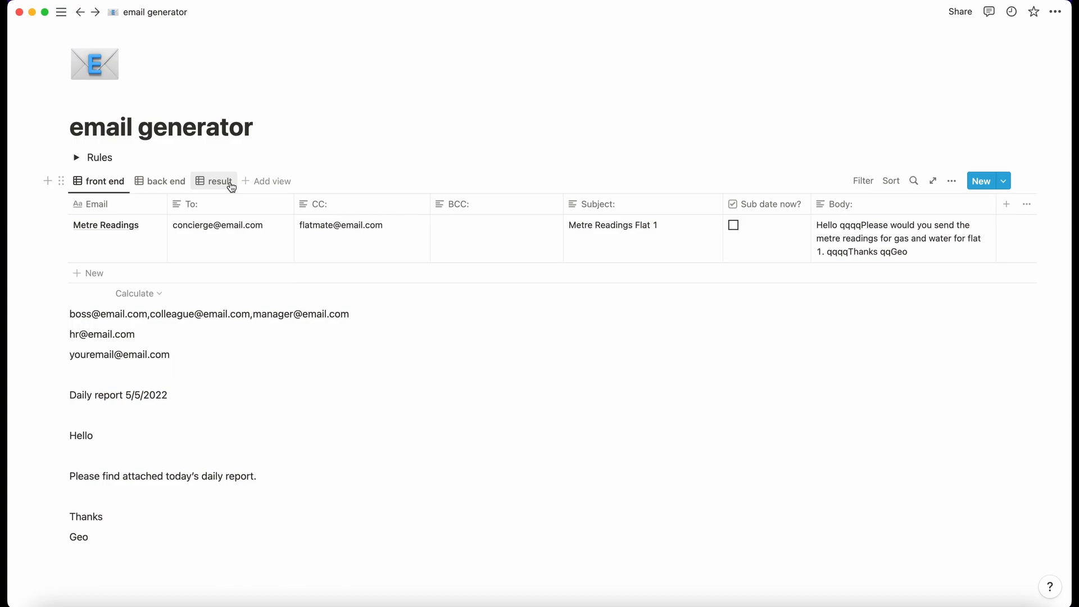
Step: Open the Metre Readings mailto link from the result view to inspect the generated email, and close the draft without saving
{"action": "left_click", "coordinate": [231, 185]}
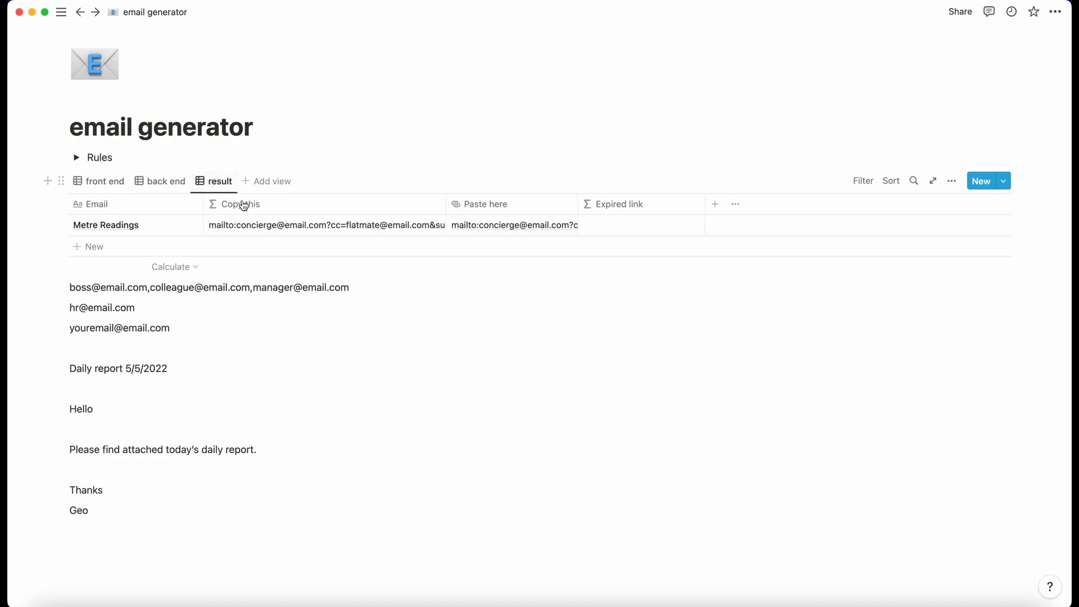
{"action": "left_click", "coordinate": [292, 225]}
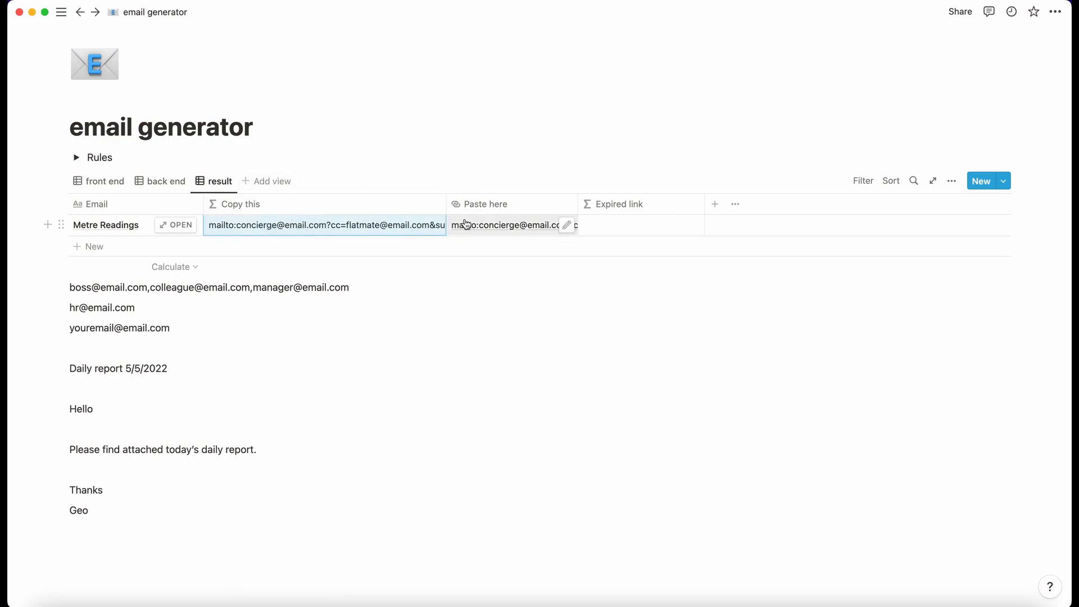
{"action": "left_click", "coordinate": [524, 228]}
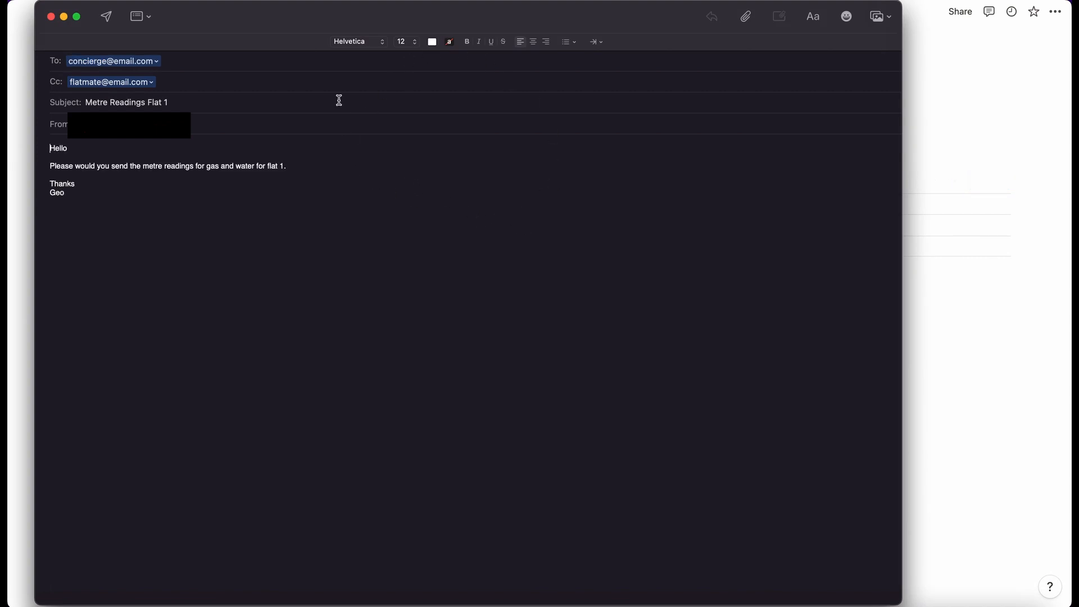
{"action": "left_click", "coordinate": [50, 16]}
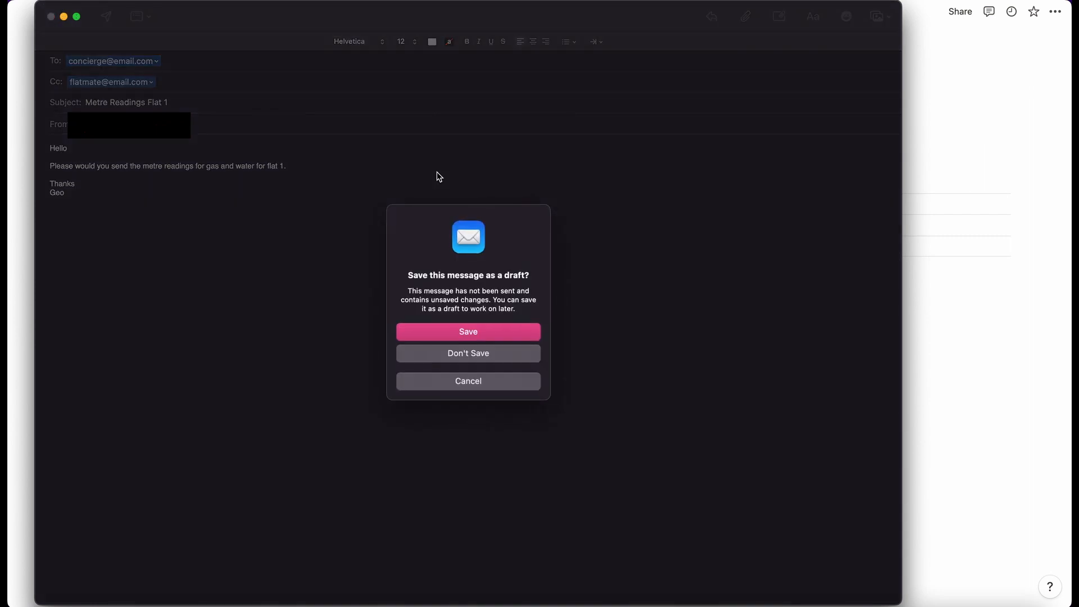
{"action": "left_click", "coordinate": [477, 355]}
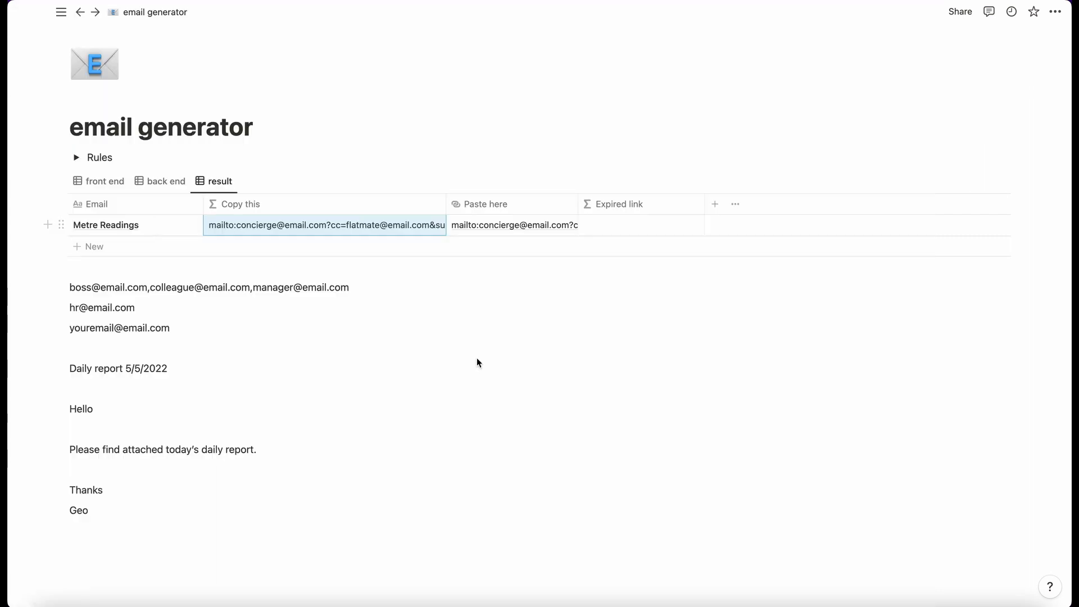
Step: Add a new entry named "Daily report" to the table in the front end view
{"action": "left_click", "coordinate": [118, 181]}
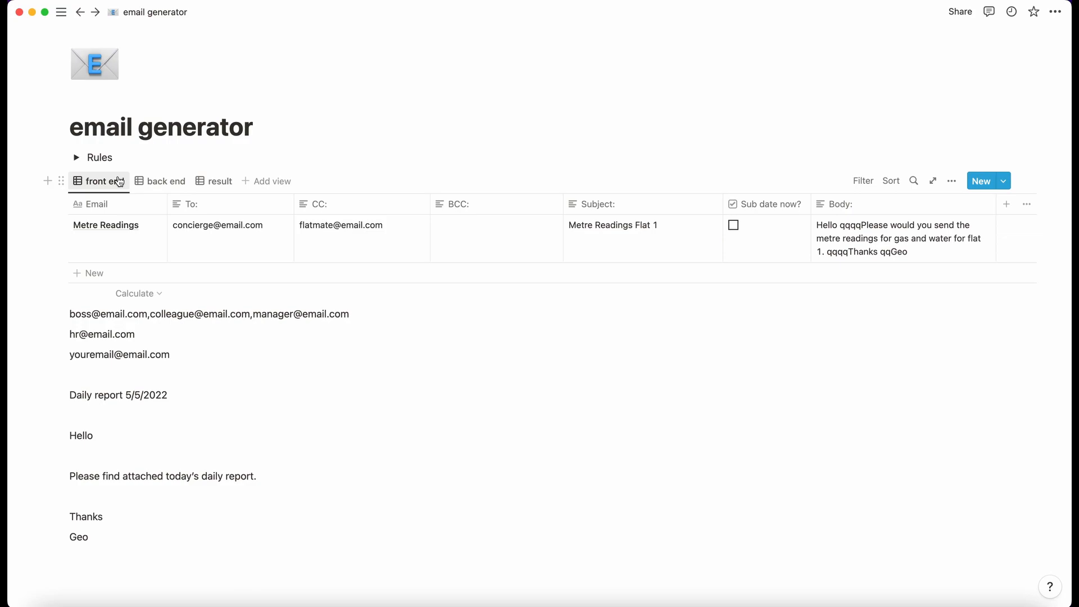
{"action": "left_click", "coordinate": [190, 273]}
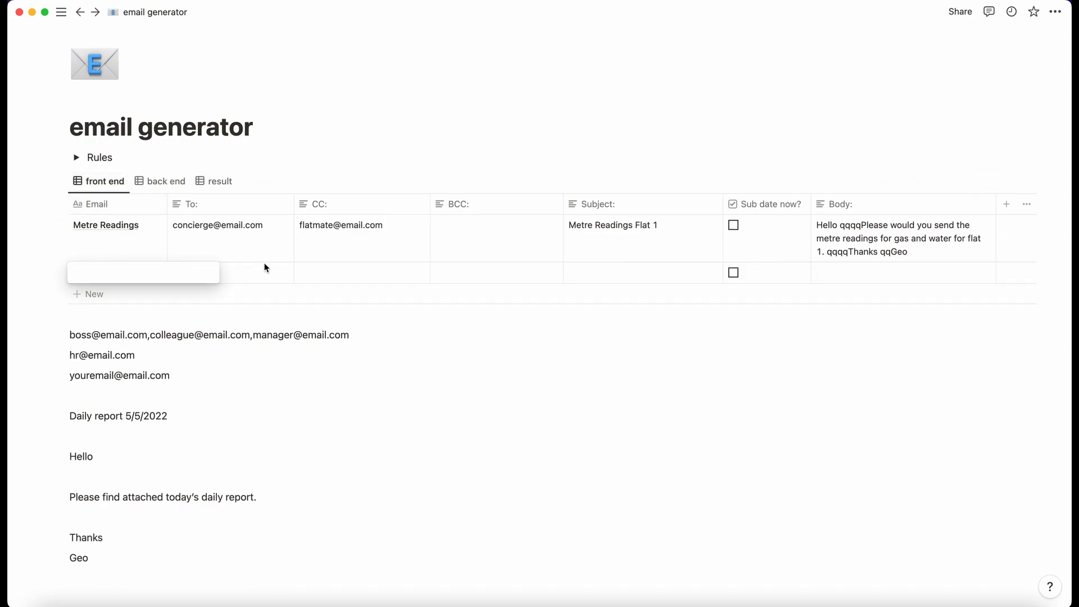
{"action": "type", "text": "Daily"}
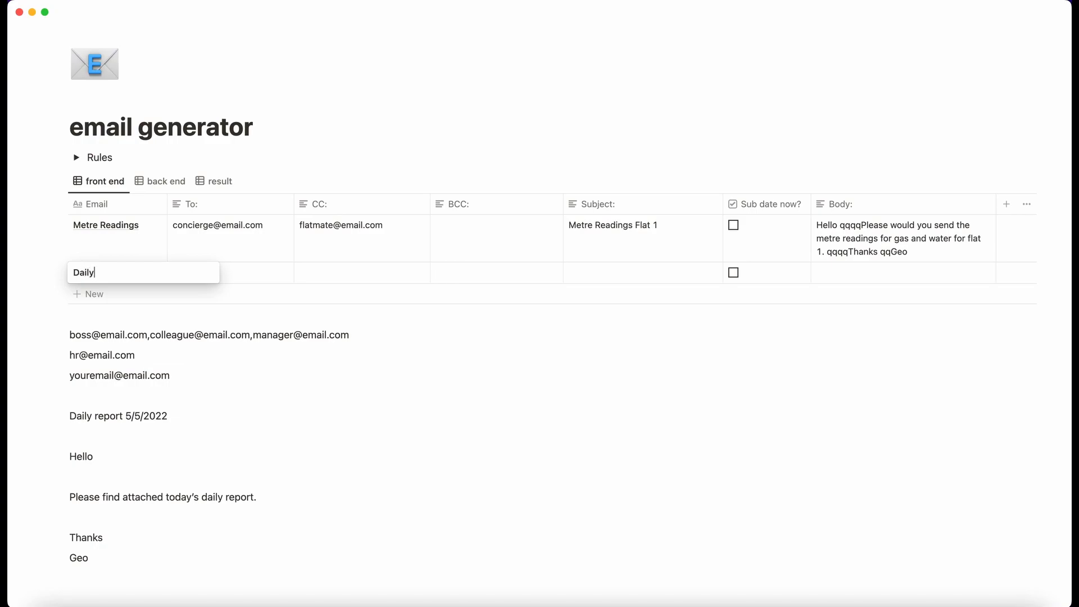
{"action": "type", "text": " report"}
{"action": "key", "text": "Return"}
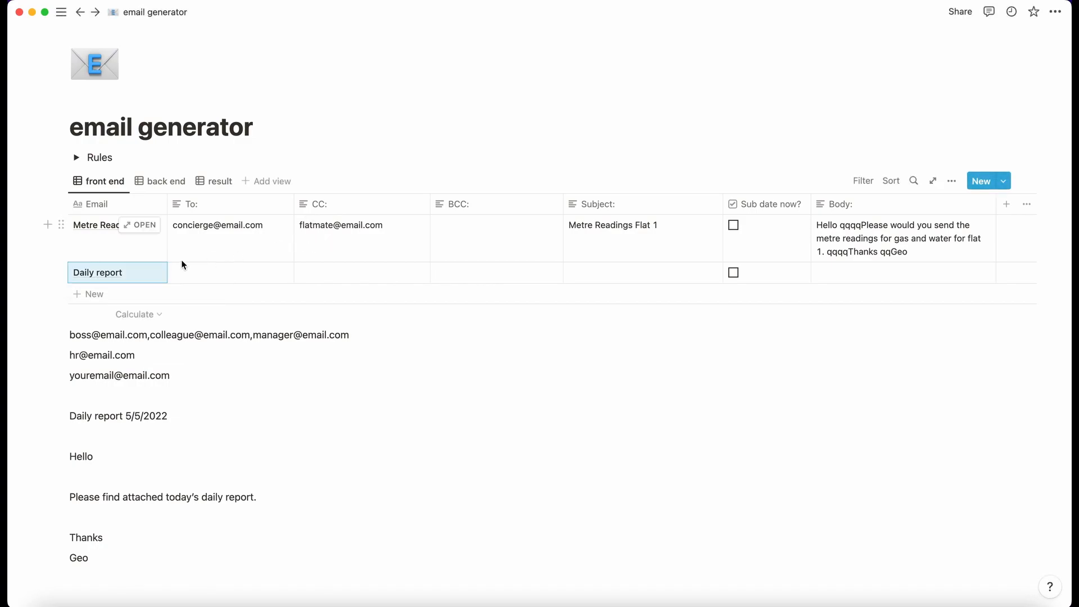
Step: Copy the line of three comma-separated recipient addresses from below the table into the To field of the Daily report row
{"action": "left_click", "coordinate": [200, 274]}
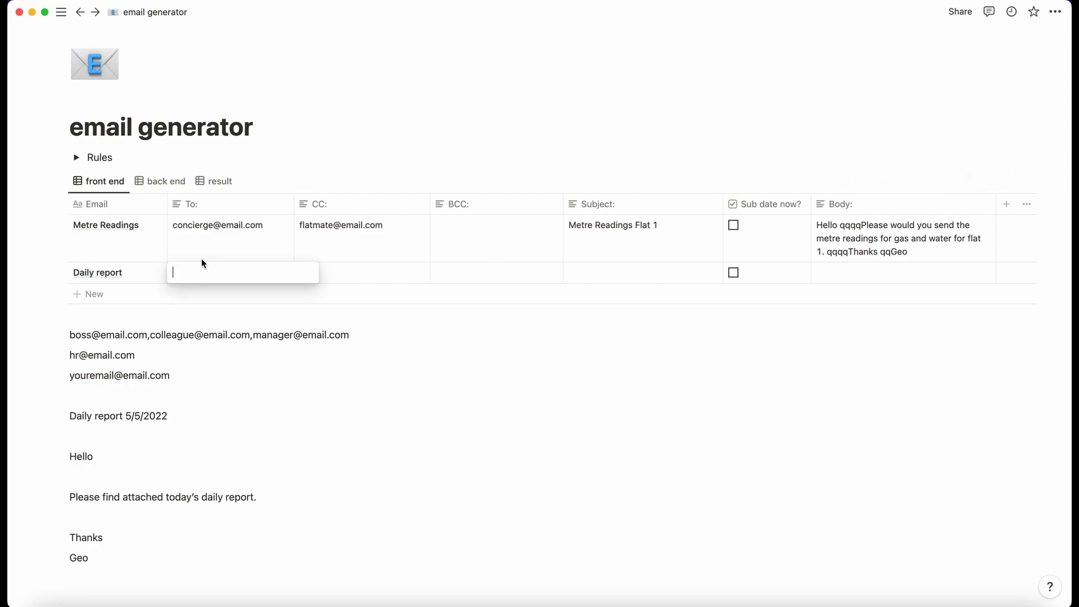
{"action": "key", "text": "Escape"}
{"action": "left_click_drag", "start_coordinate": [350, 334], "coordinate": [68, 335]}
{"action": "key", "text": "super+c"}
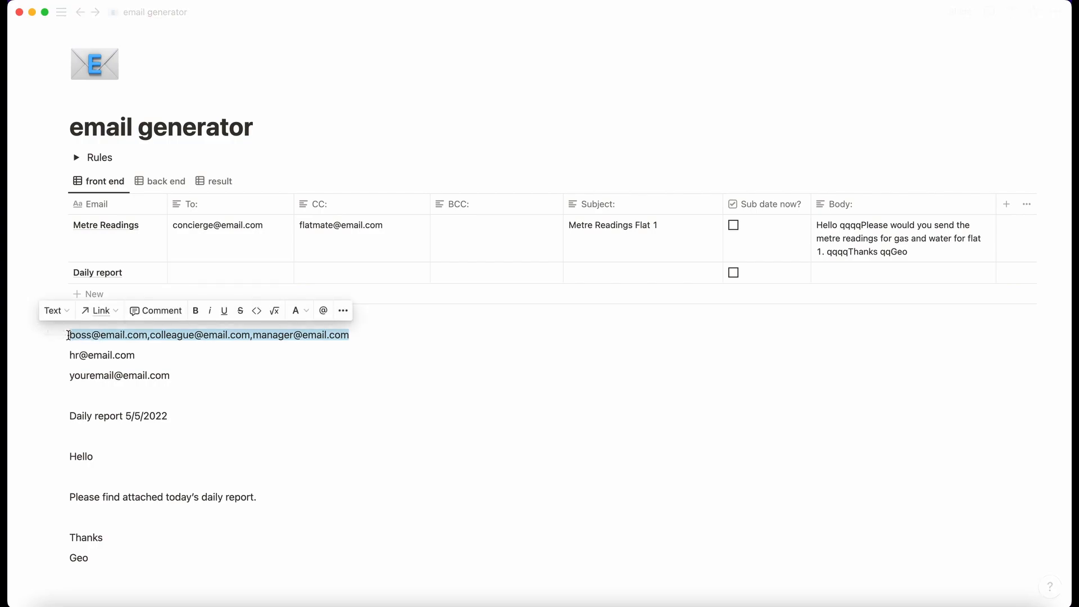
{"action": "left_click", "coordinate": [192, 269]}
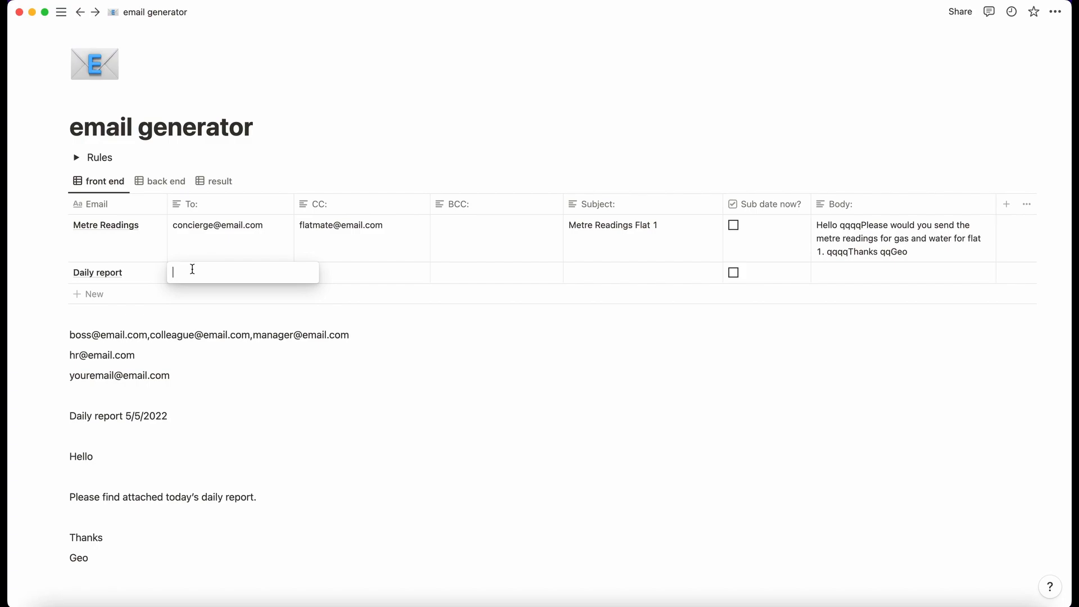
{"action": "key", "text": "super+v"}
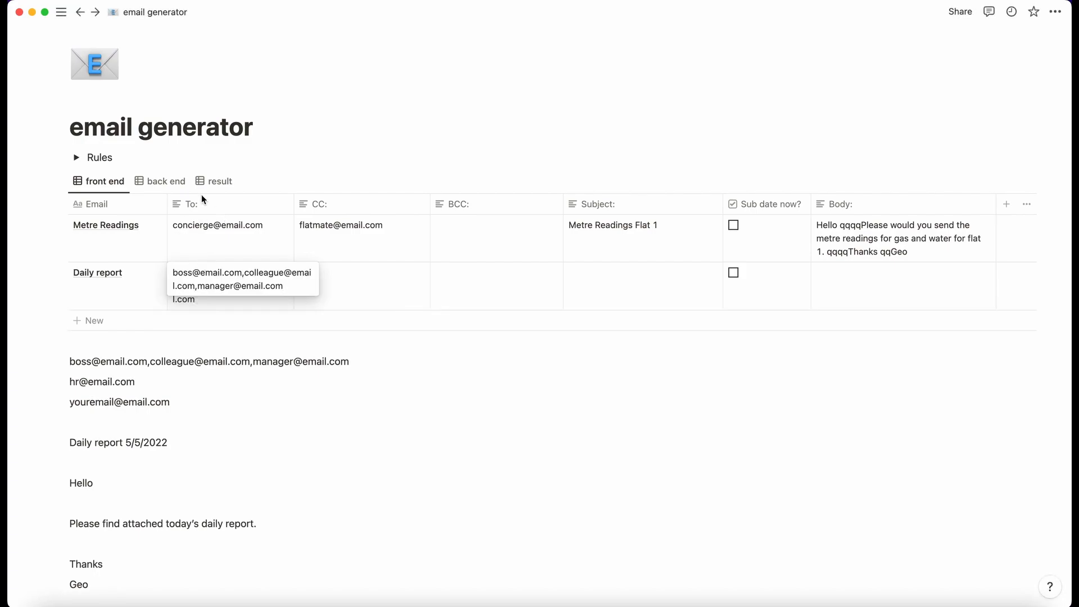
{"action": "key", "text": "Escape"}
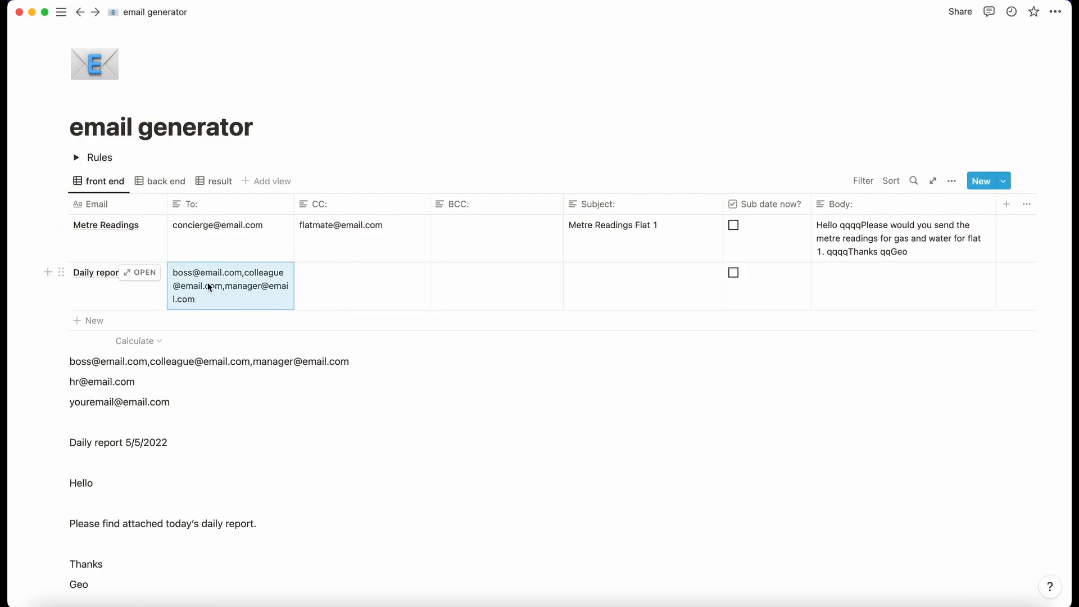
Step: Copy the HR email address from the page text into the CC field of the Daily report row
{"action": "left_click_drag", "start_coordinate": [142, 381], "coordinate": [68, 377]}
{"action": "key", "text": "super+c"}
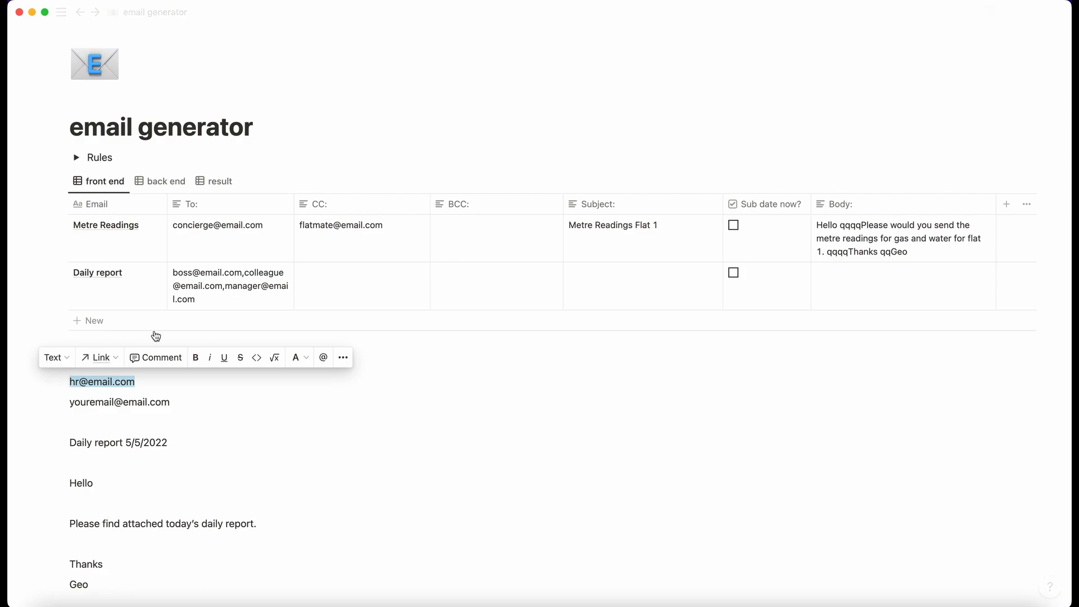
{"action": "left_click", "coordinate": [321, 273]}
{"action": "key", "text": "super+v"}
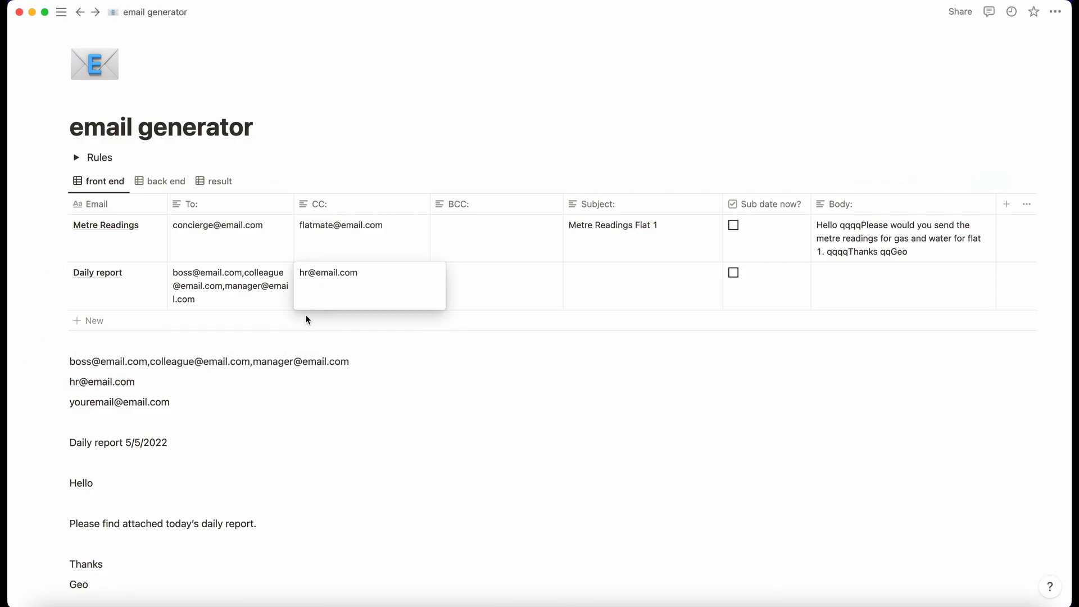
{"action": "key", "text": "Escape"}
Step: Copy the sender's own email address from the page text into the BCC field of the Daily report row
{"action": "left_click_drag", "start_coordinate": [169, 400], "coordinate": [69, 396]}
{"action": "key", "text": "super+c"}
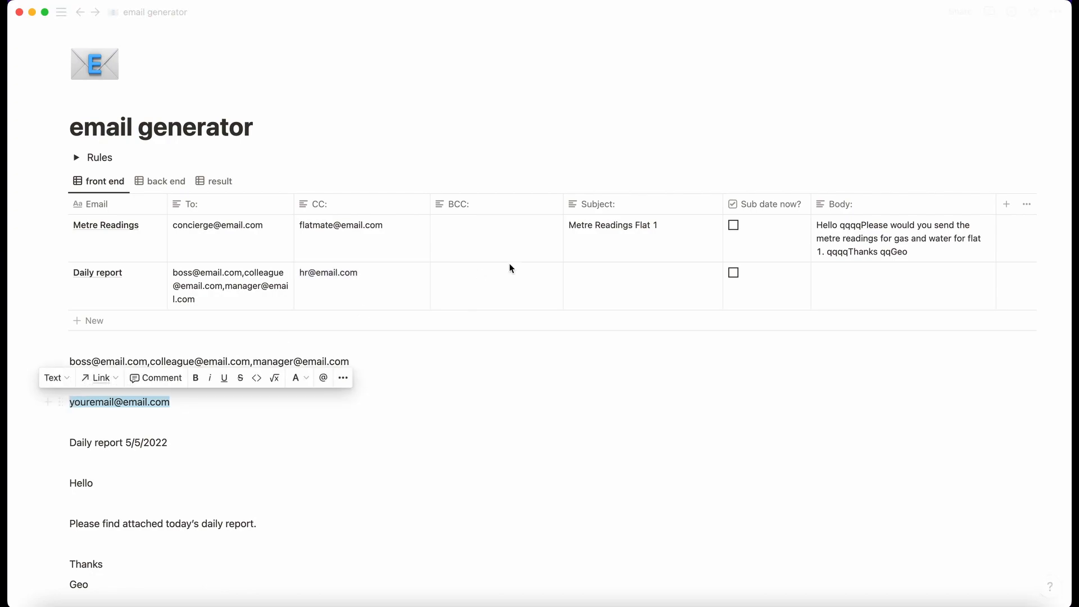
{"action": "left_click", "coordinate": [504, 293]}
{"action": "key", "text": "super+v"}
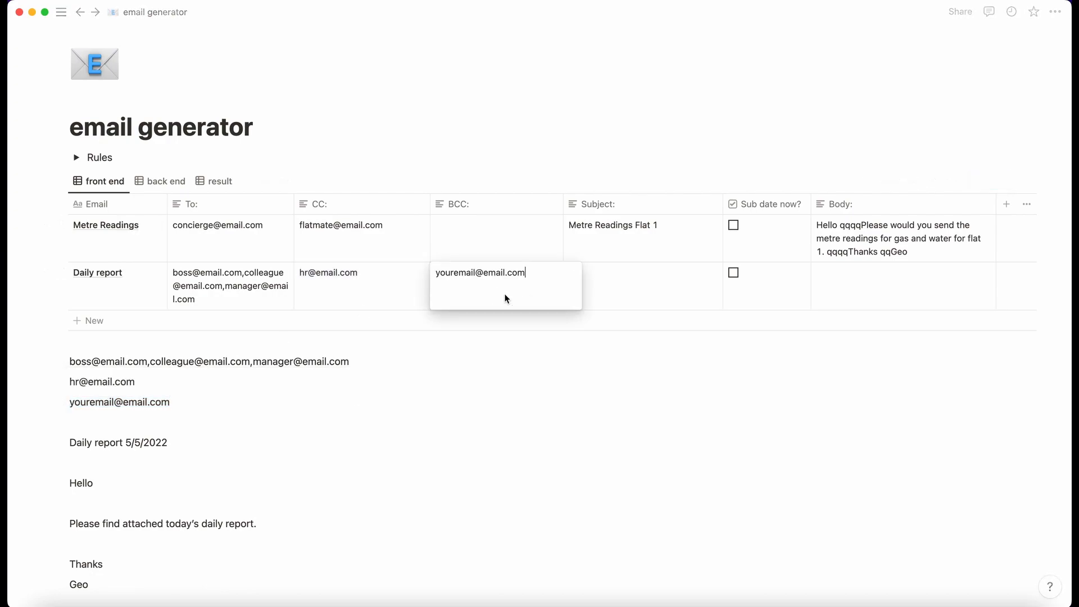
{"action": "key", "text": "Escape"}
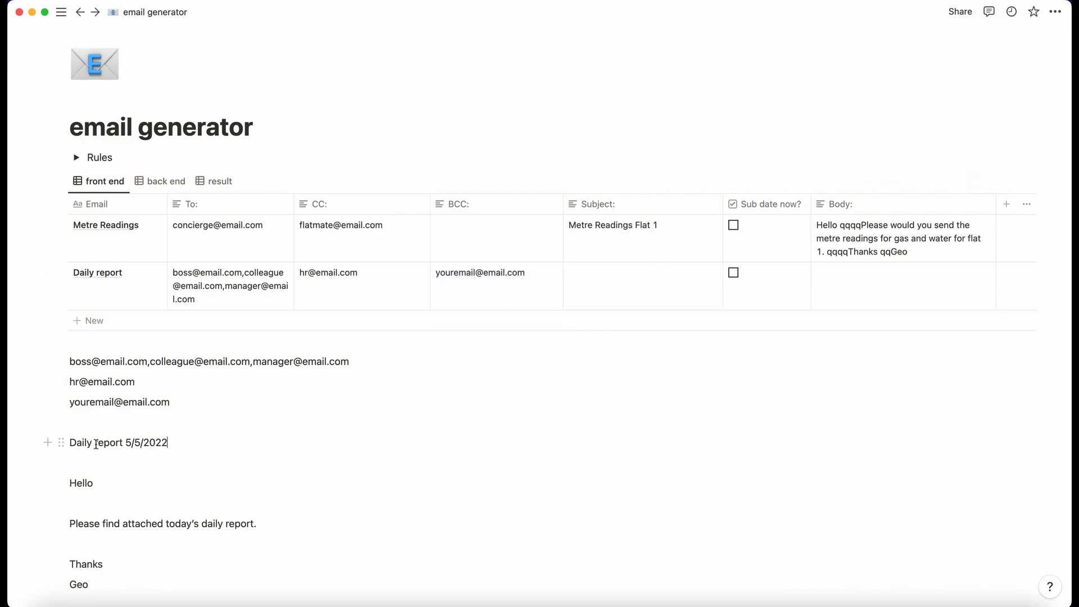
Step: Copy "Daily report" without the date into the row's Subject field and enable Sub date now? for it
{"action": "left_click_drag", "start_coordinate": [70, 442], "coordinate": [123, 443]}
{"action": "key", "text": "super+c"}
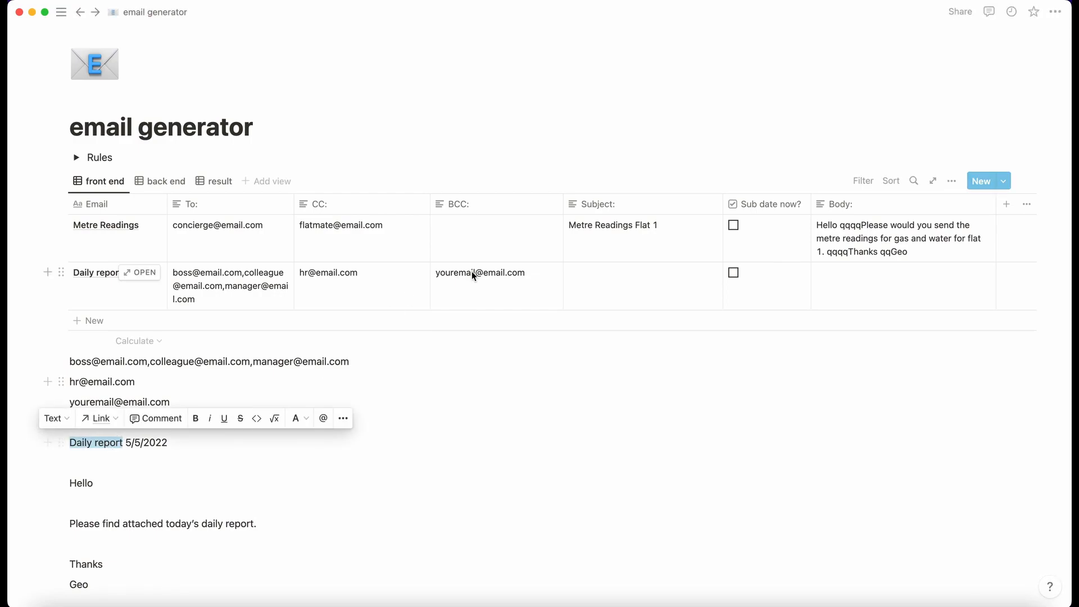
{"action": "left_click", "coordinate": [646, 284]}
{"action": "key", "text": "super+v"}
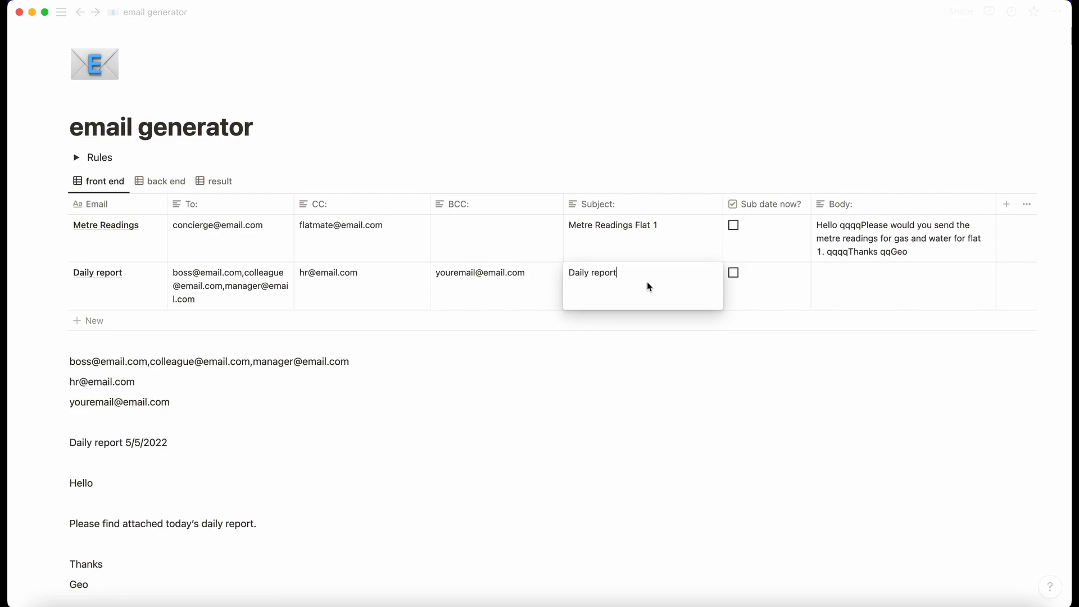
{"action": "key", "text": "Escape"}
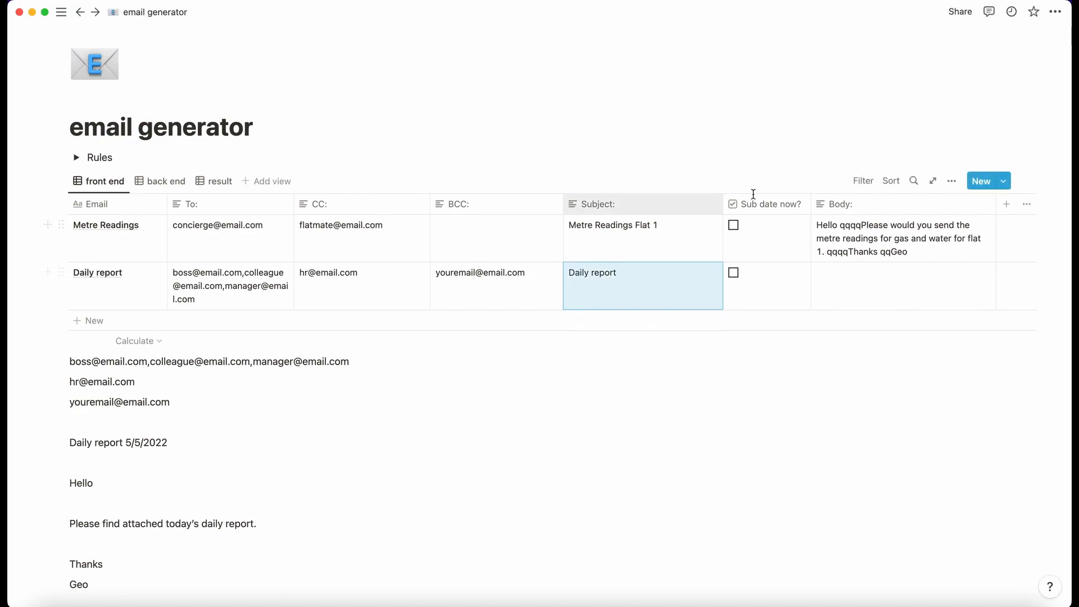
{"action": "left_click", "coordinate": [734, 273]}
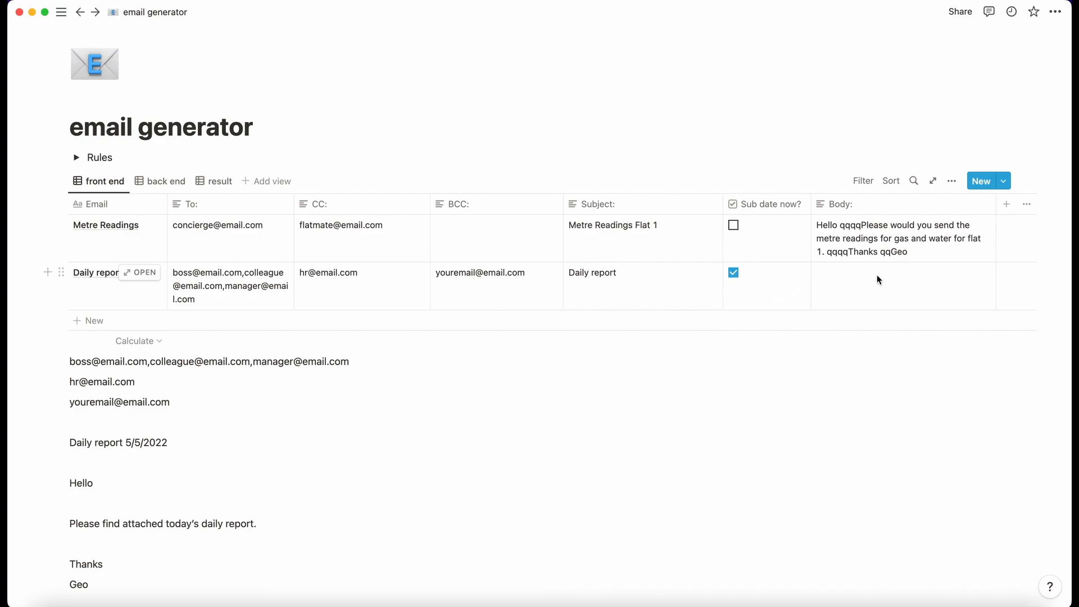
Step: Copy the message text from the "Hello" greeting through the sign-off into the Body field of the Daily report row
{"action": "left_click_drag", "start_coordinate": [109, 582], "coordinate": [69, 472]}
{"action": "key", "text": "super+c"}
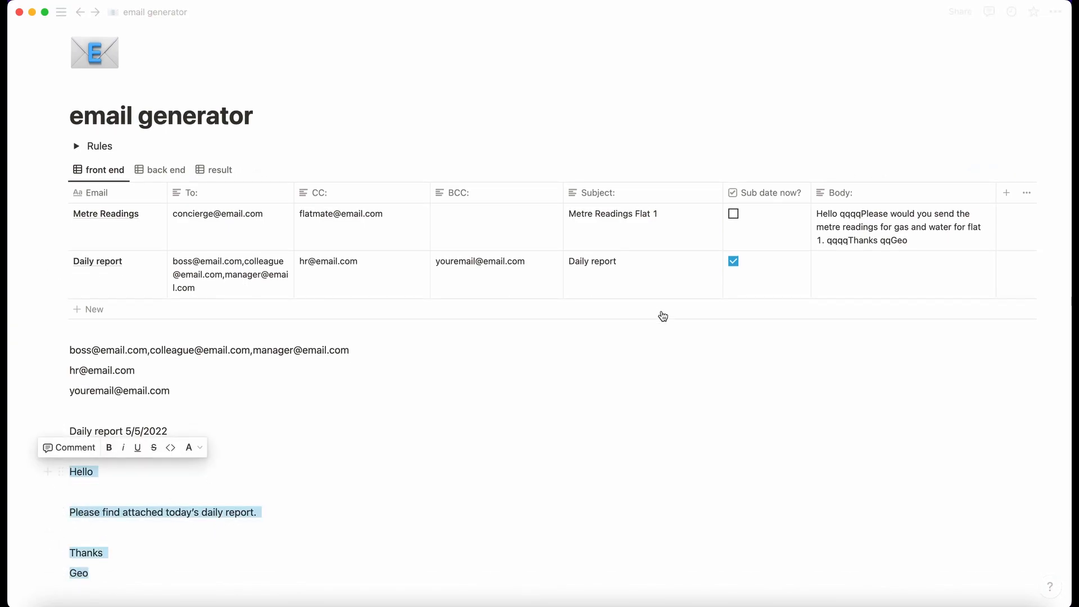
{"action": "left_click", "coordinate": [927, 271]}
{"action": "key", "text": "super+v"}
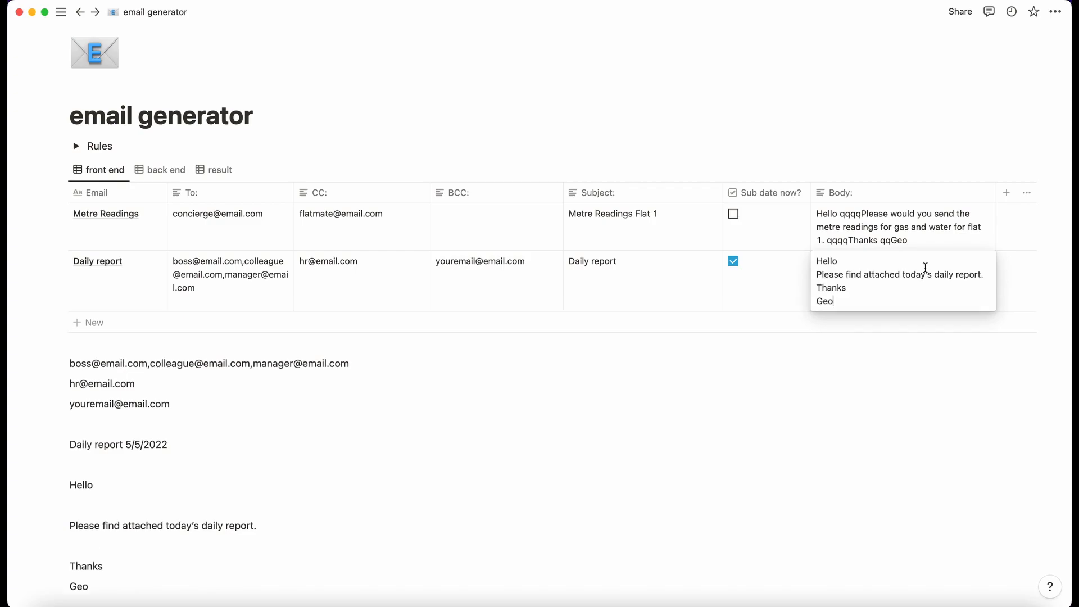
{"action": "key", "text": "Escape"}
{"action": "key", "text": "Up"}
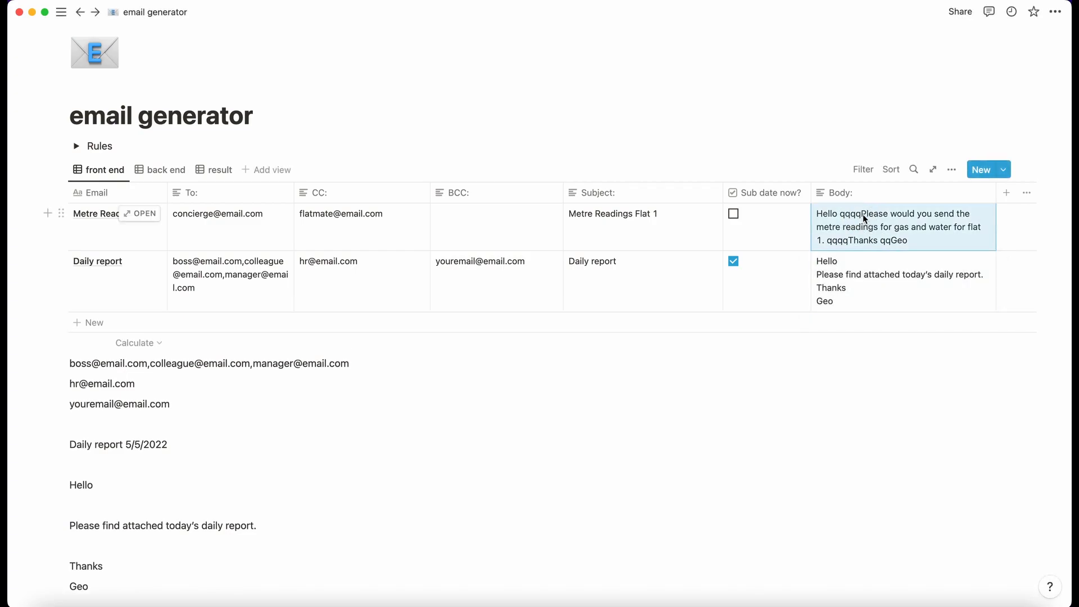
Step: Replace the line break after "Hello" in the Daily report body with a space and "qqqq"
{"action": "left_click", "coordinate": [860, 263]}
{"action": "left_click", "coordinate": [860, 263]}
{"action": "key", "text": "Delete"}
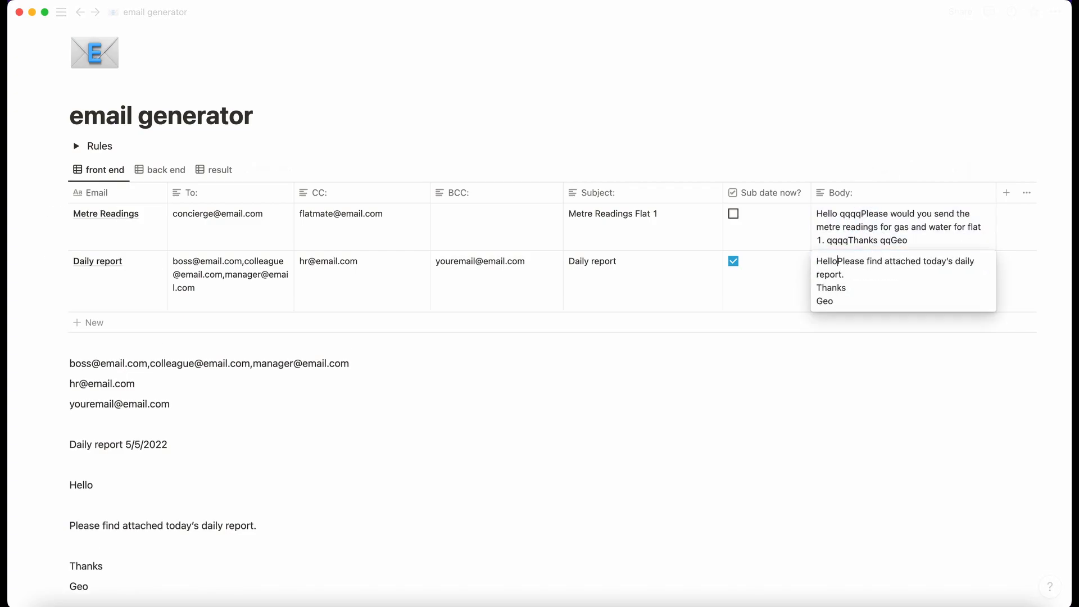
{"action": "type", "text": "."}
{"action": "key", "text": "BackSpace"}
{"action": "key", "text": "BackSpace"}
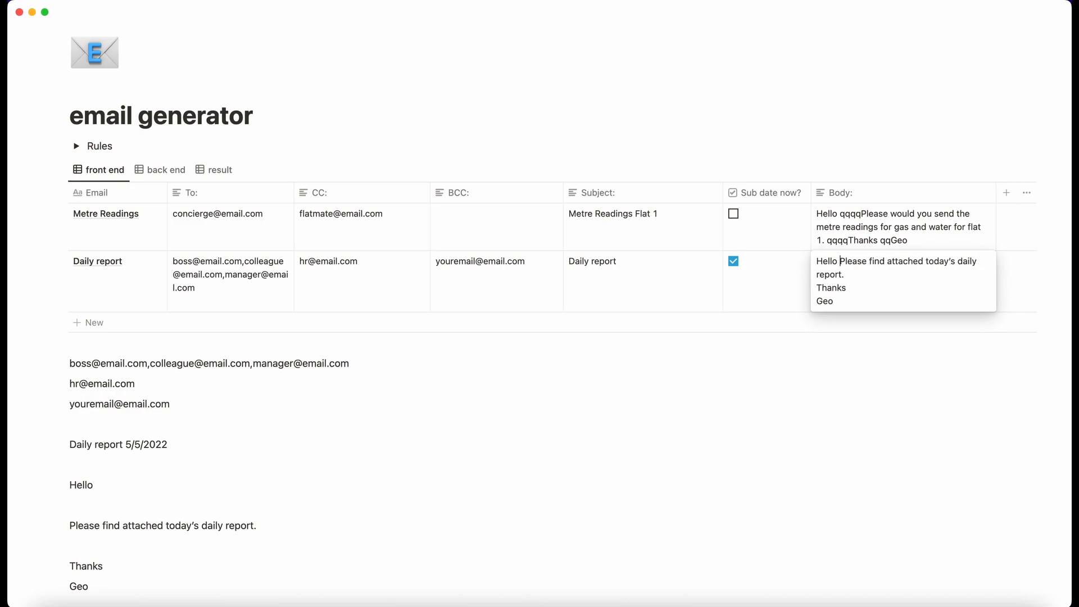
{"action": "type", "text": "qq"}
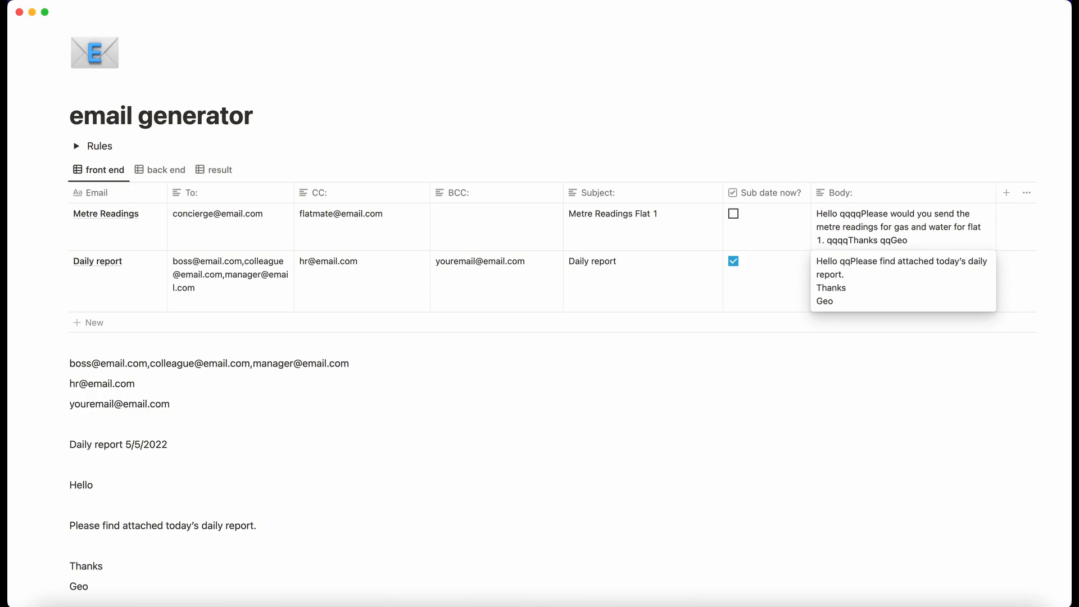
{"action": "type", "text": "qq"}
Step: Replace the remaining line breaks in the Daily report body with "qqqq" before "Thanks" and "qq" before the sign-off name
{"action": "left_click", "coordinate": [881, 273]}
{"action": "key", "text": "Delete"}
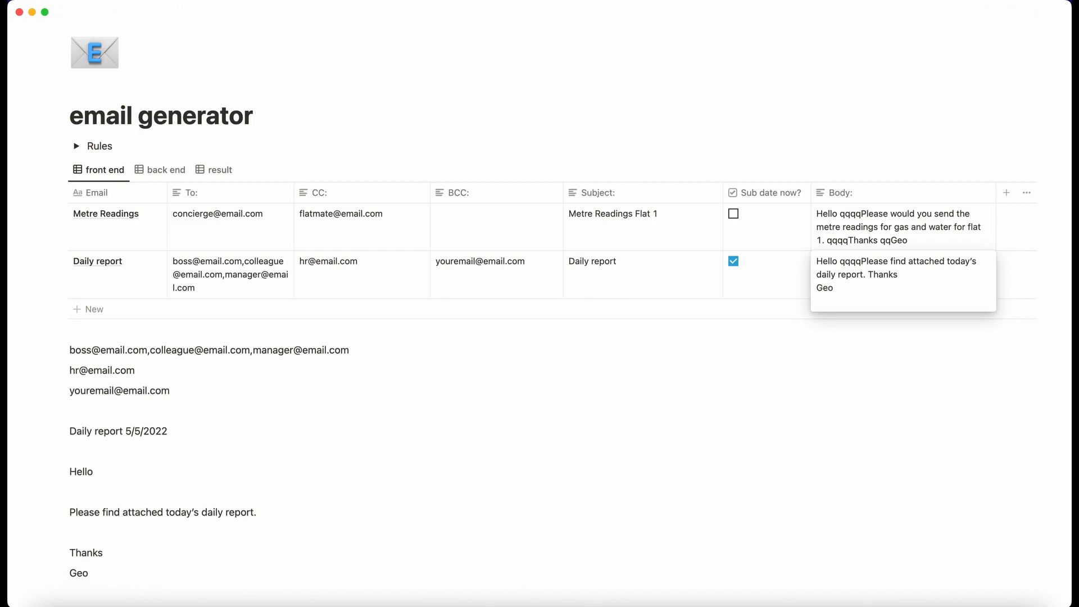
{"action": "type", "text": "qqqq"}
{"action": "left_click", "coordinate": [936, 275]}
{"action": "key", "text": "Right"}
{"action": "key", "text": "BackSpace"}
{"action": "type", "text": "qq"}
{"action": "key", "text": "Escape"}
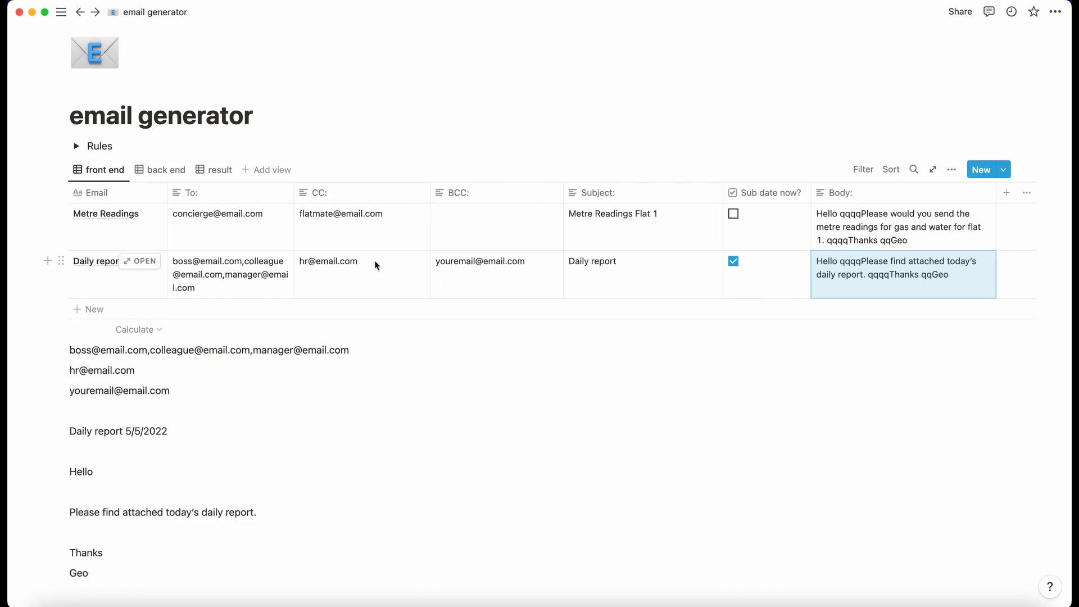
Step: In the result view, copy the Daily report row's generated mailto link from Copy this into its Paste here field
{"action": "left_click", "coordinate": [216, 170]}
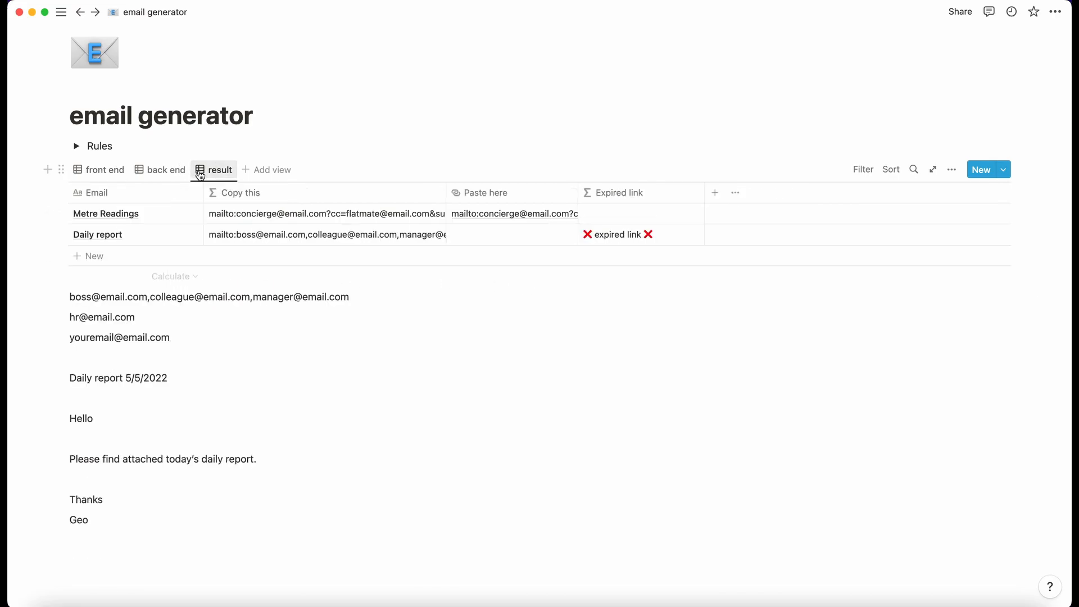
{"action": "left_click", "coordinate": [362, 237]}
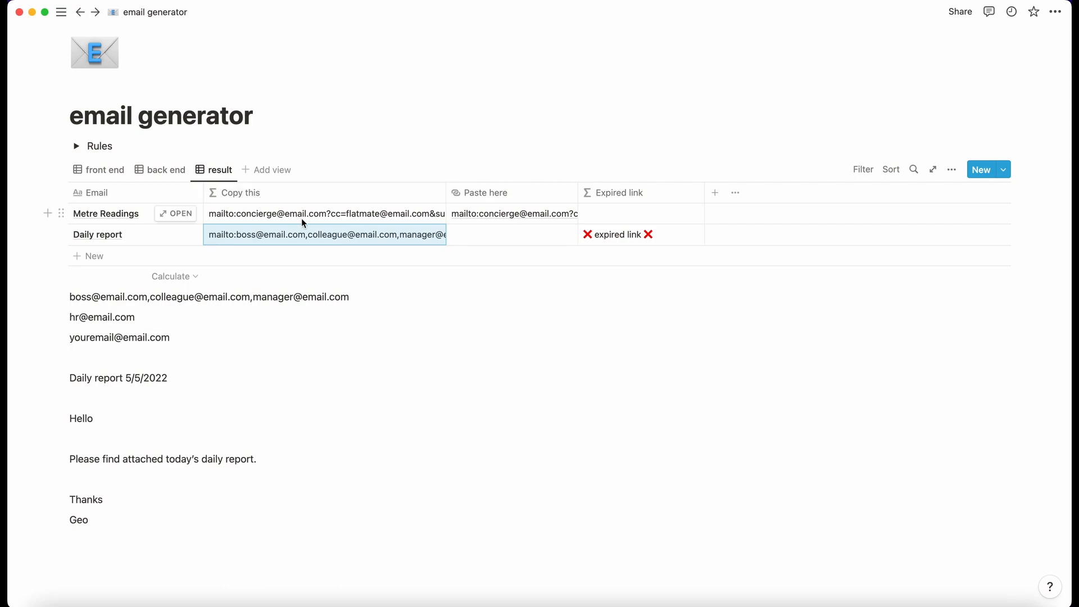
{"action": "key", "text": "super+c"}
{"action": "key", "text": "Right"}
{"action": "key", "text": "super+v"}
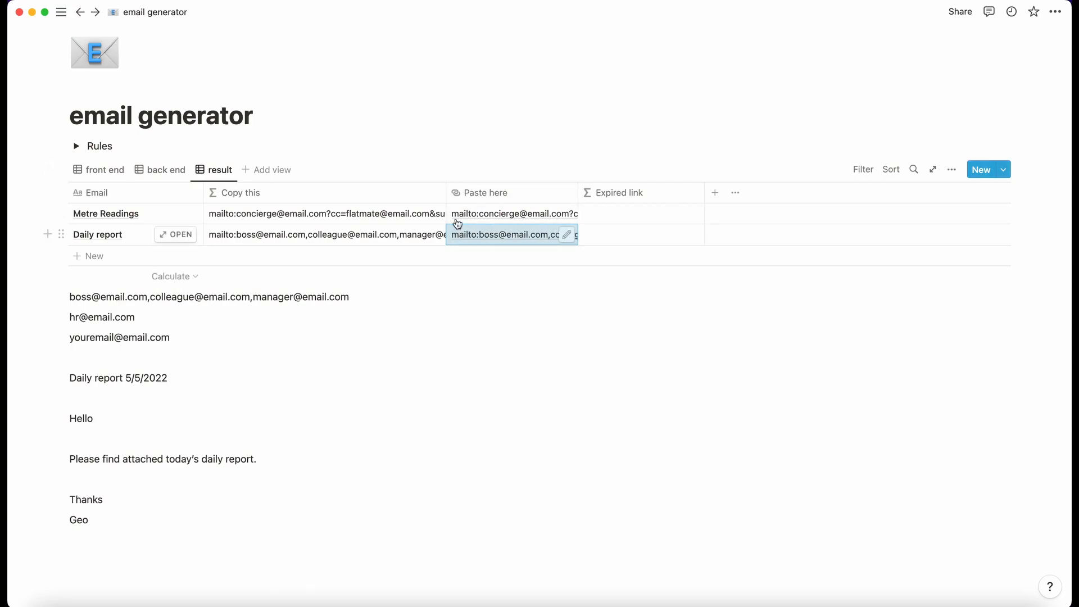
{"action": "left_click", "coordinate": [456, 192]}
{"action": "left_click", "coordinate": [485, 214]}
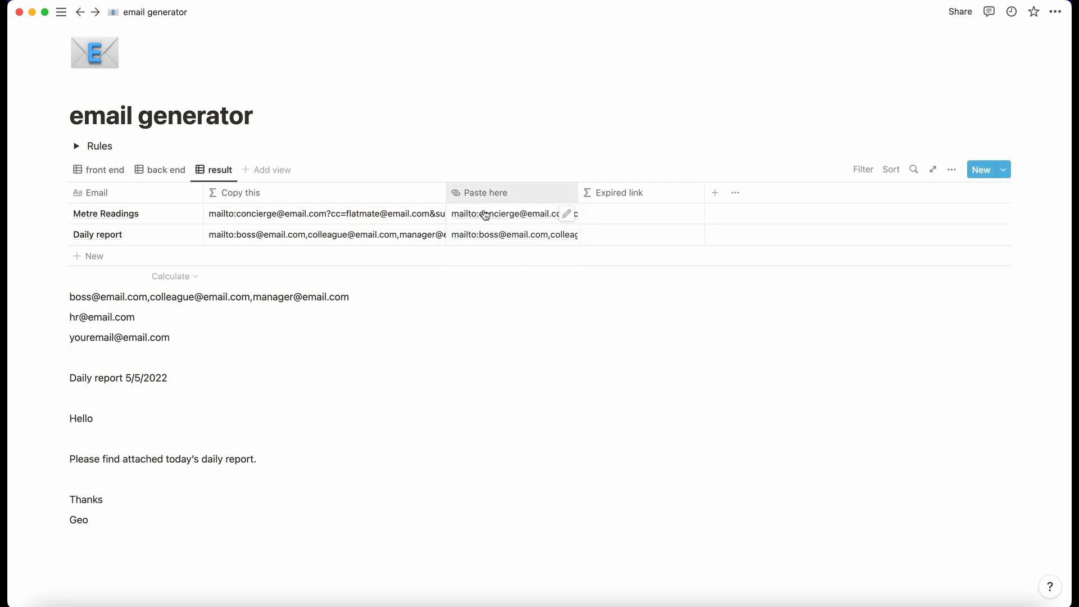
Step: Open the Daily report row's pasted mailto link to check the email's subject date, and close the message without saving a draft
{"action": "left_click", "coordinate": [470, 235]}
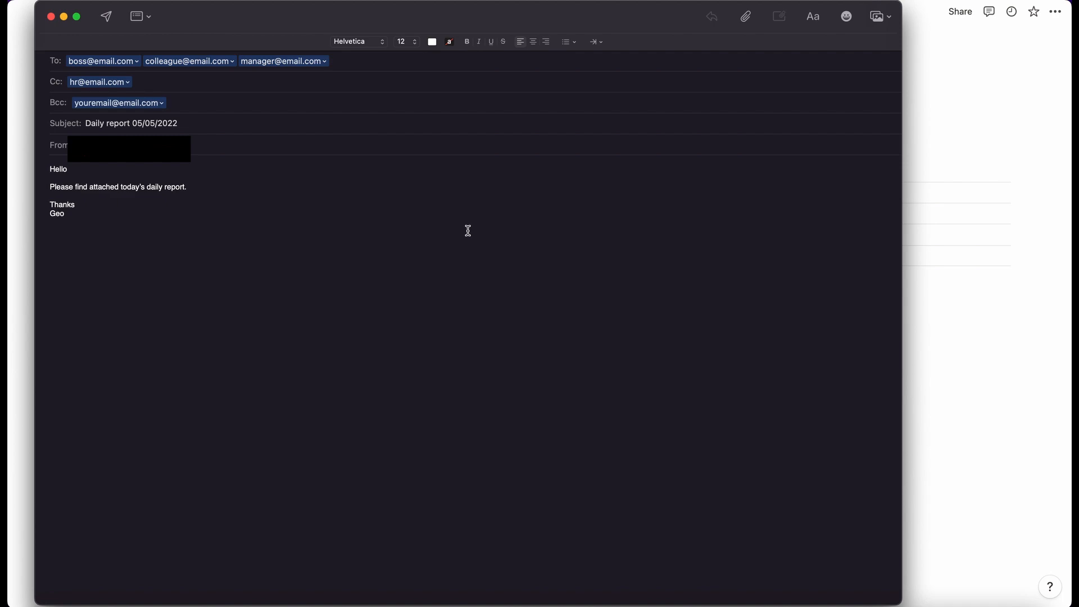
{"action": "left_click_drag", "start_coordinate": [136, 121], "coordinate": [186, 122]}
{"action": "left_click", "coordinate": [187, 123]}
{"action": "left_click", "coordinate": [51, 16]}
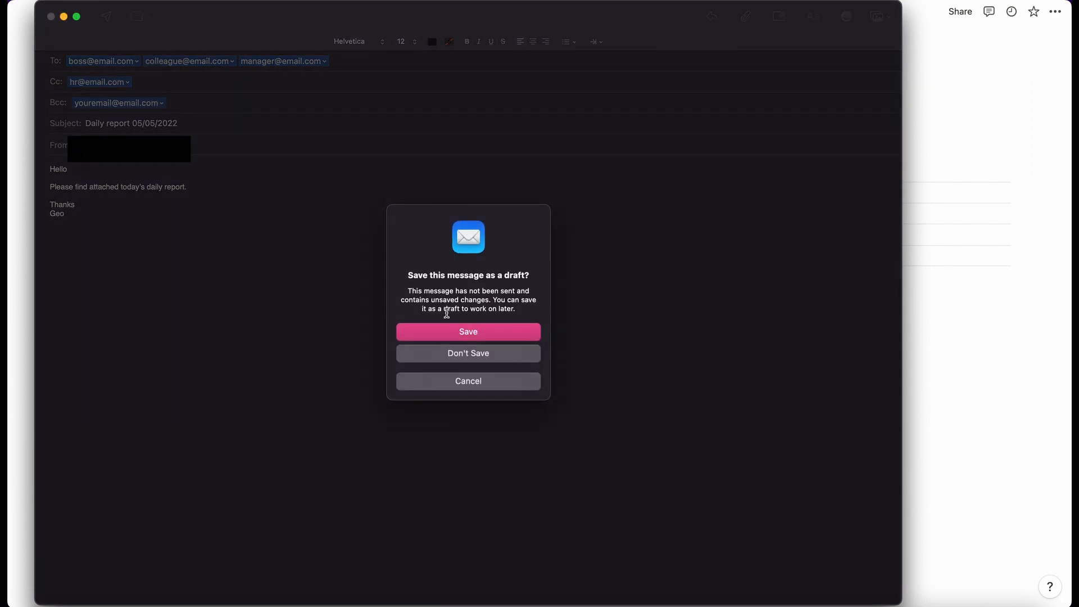
{"action": "left_click", "coordinate": [496, 354]}
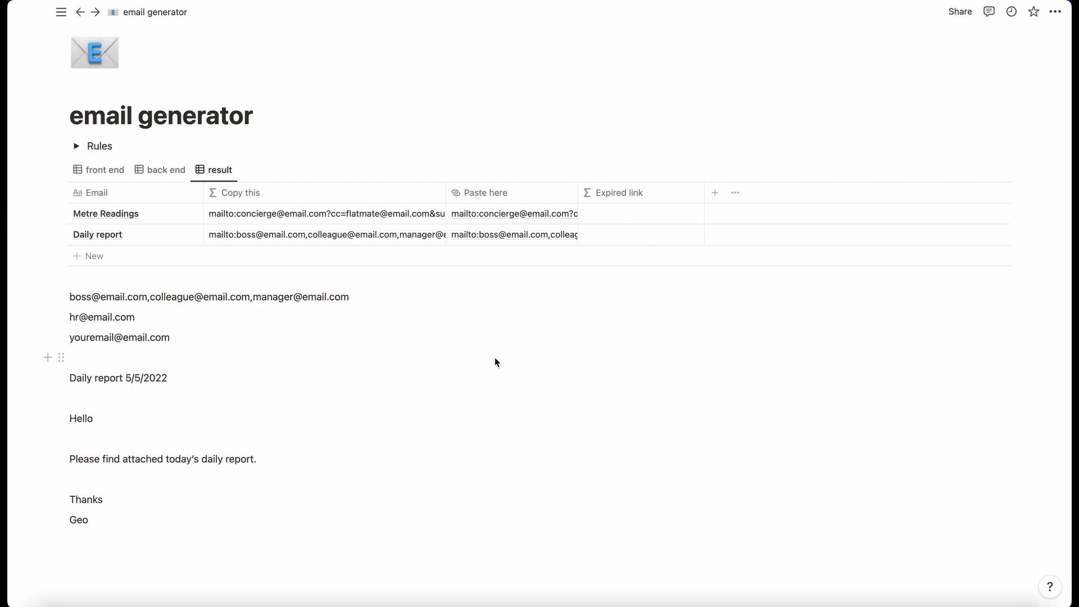
Step: Expand the Rules section above the table to review it, and collapse it again
{"action": "left_click", "coordinate": [76, 147]}
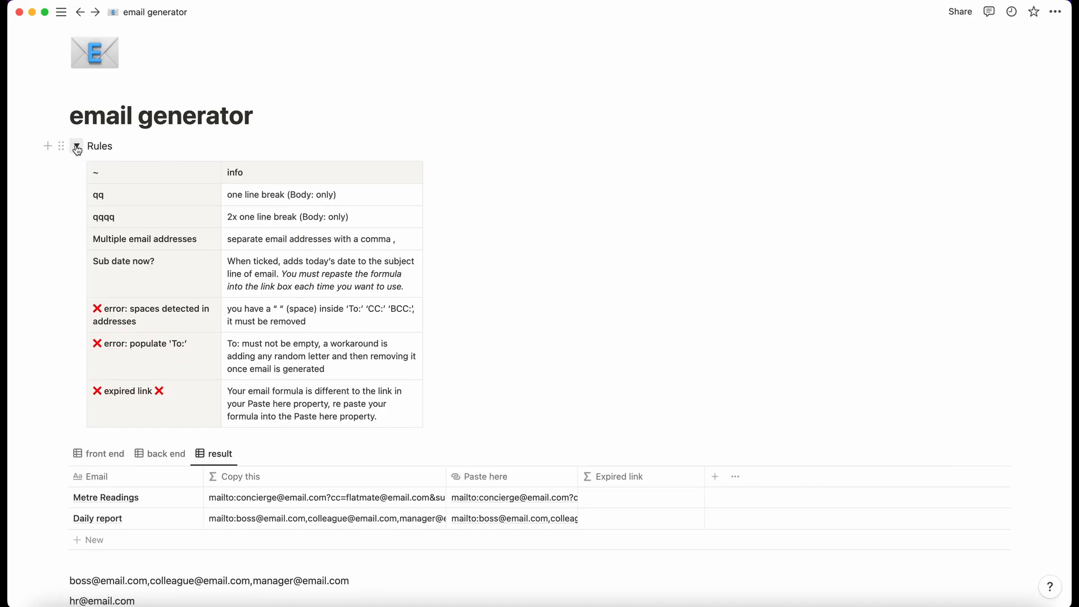
{"action": "left_click", "coordinate": [76, 147]}
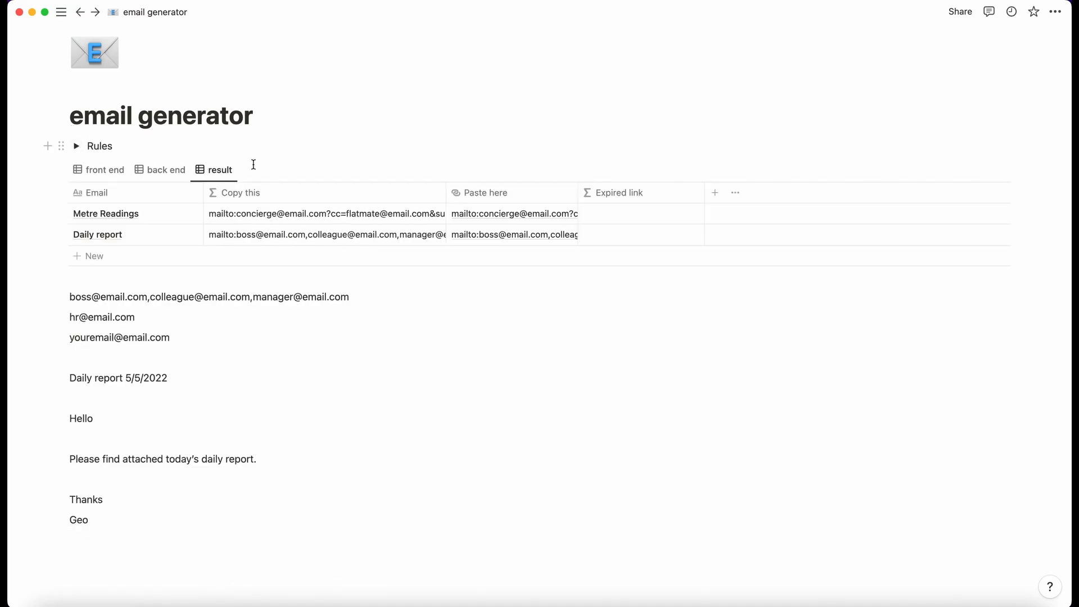
{"action": "left_click", "coordinate": [365, 235]}
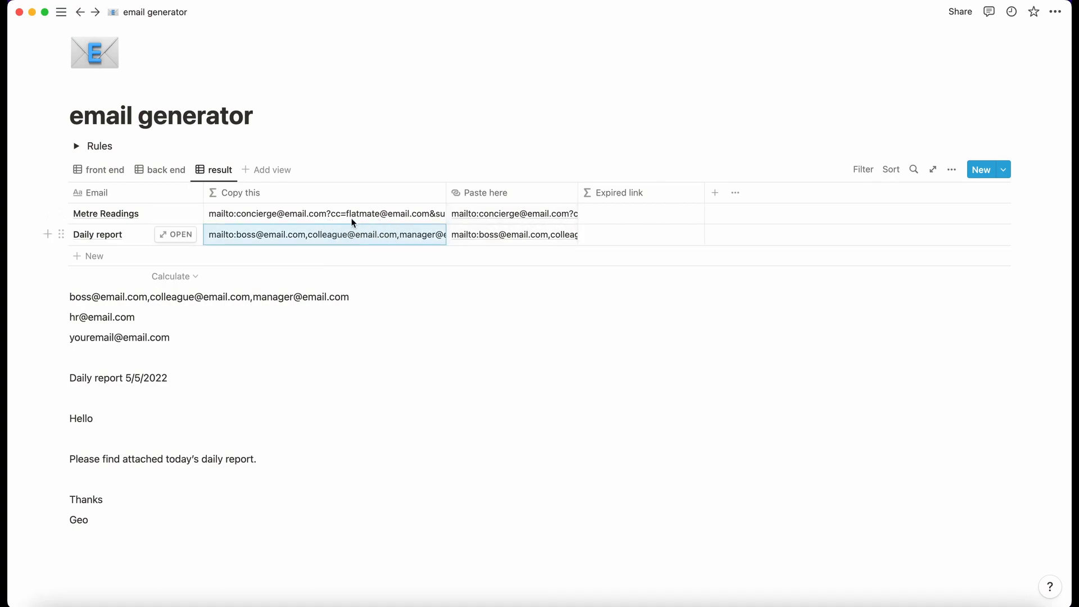
Step: In the front end view, append a comma and the Daily report row's copied To addresses to its BCC field
{"action": "left_click", "coordinate": [100, 169]}
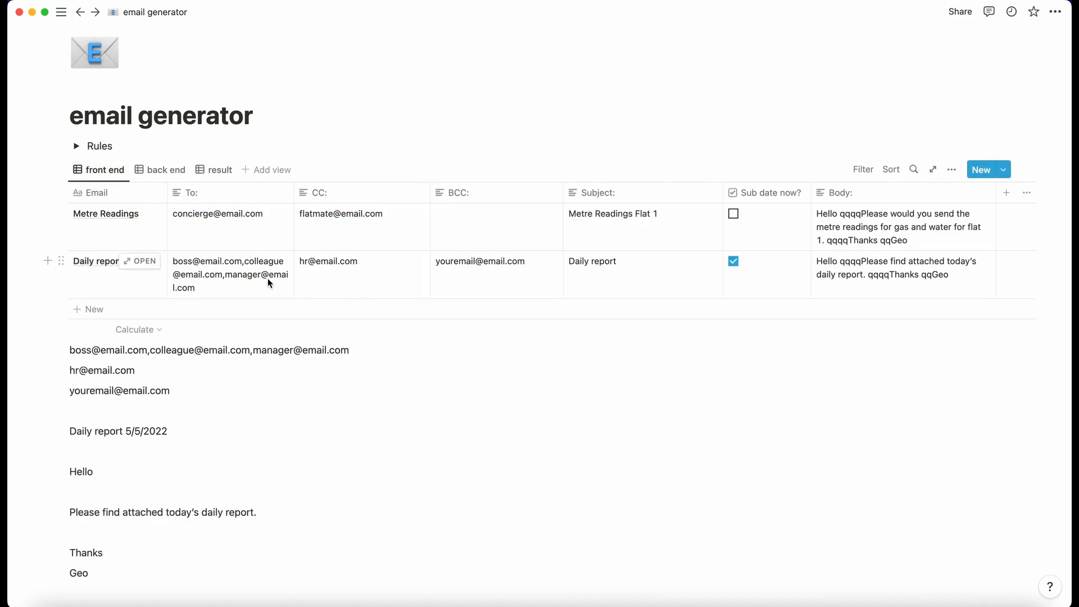
{"action": "left_click", "coordinate": [250, 284]}
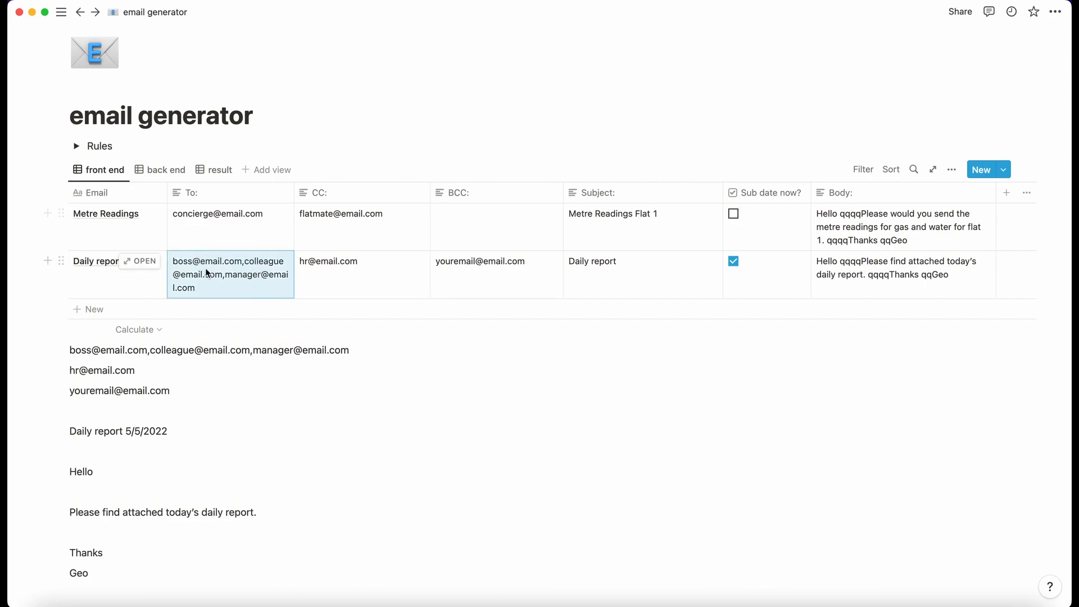
{"action": "left_click", "coordinate": [511, 274]}
{"action": "type", "text": ","}
{"action": "left_click", "coordinate": [240, 282]}
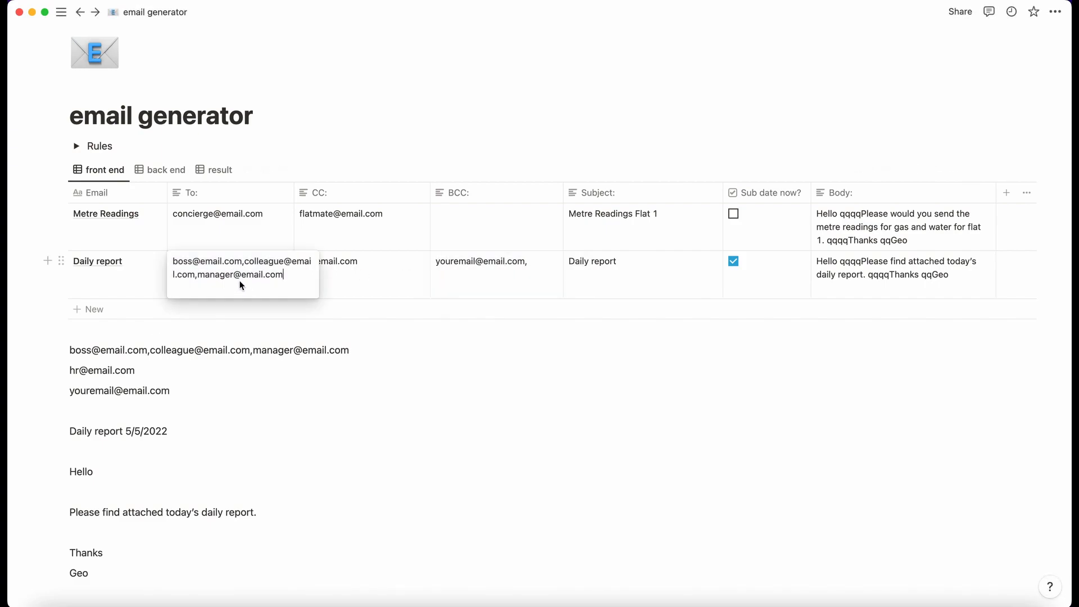
{"action": "key", "text": "super+a"}
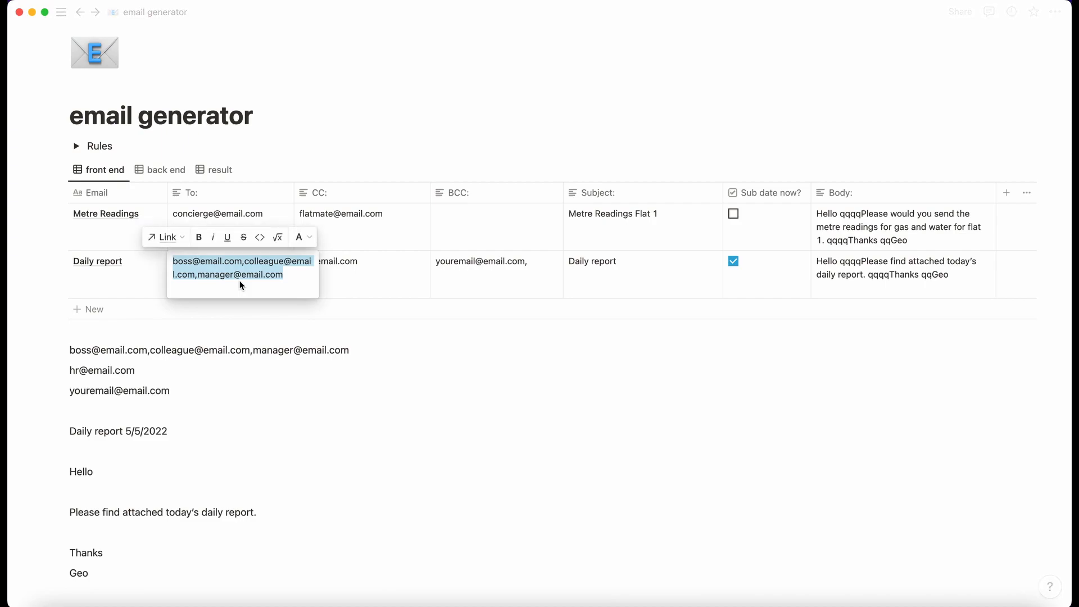
{"action": "key", "text": "super+c"}
{"action": "left_click", "coordinate": [527, 282]}
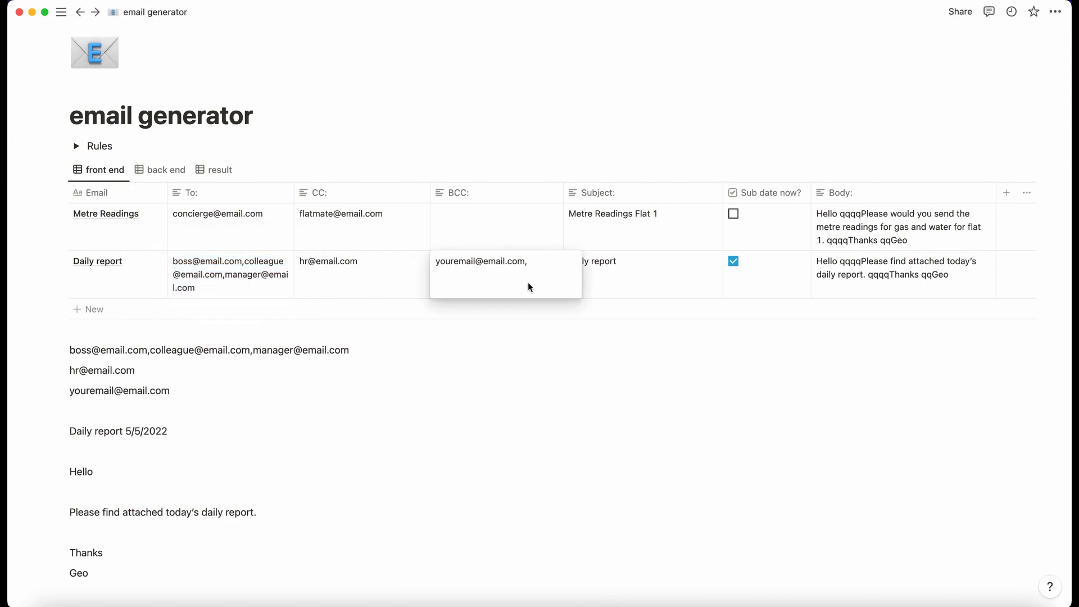
{"action": "key", "text": "super+v"}
Step: Clear the Daily report row's To field and check its generated link in the result view
{"action": "left_click", "coordinate": [269, 279]}
{"action": "left_click", "coordinate": [242, 289]}
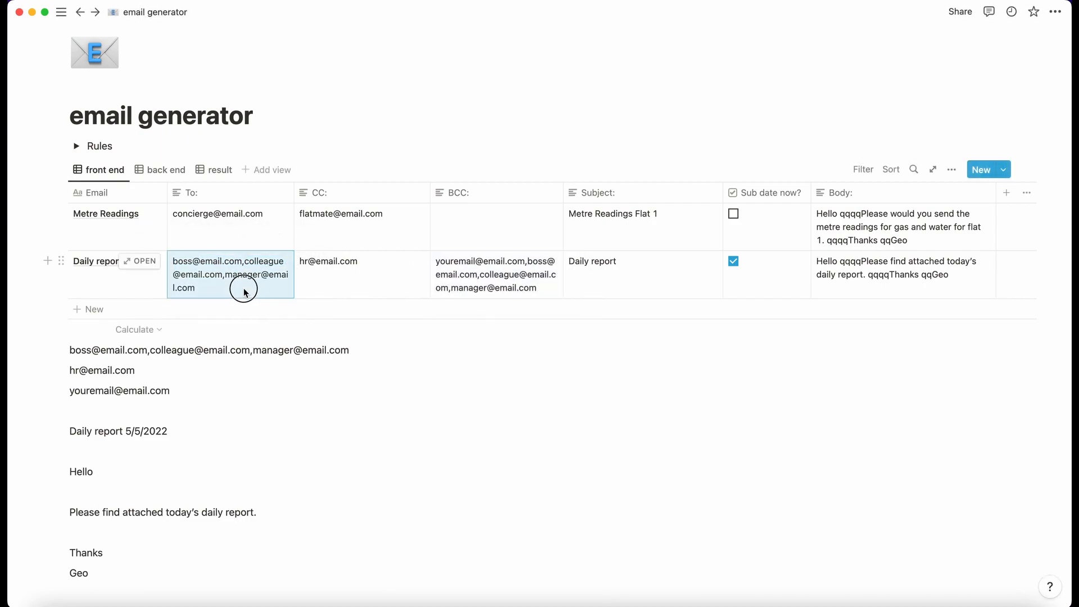
{"action": "key", "text": "BackSpace"}
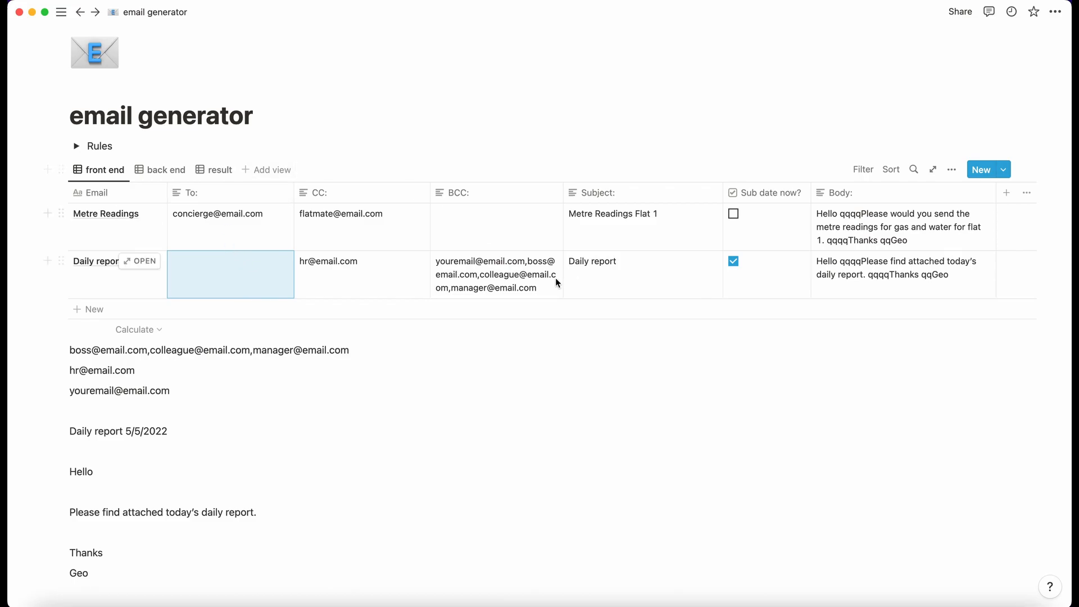
{"action": "left_click", "coordinate": [218, 169]}
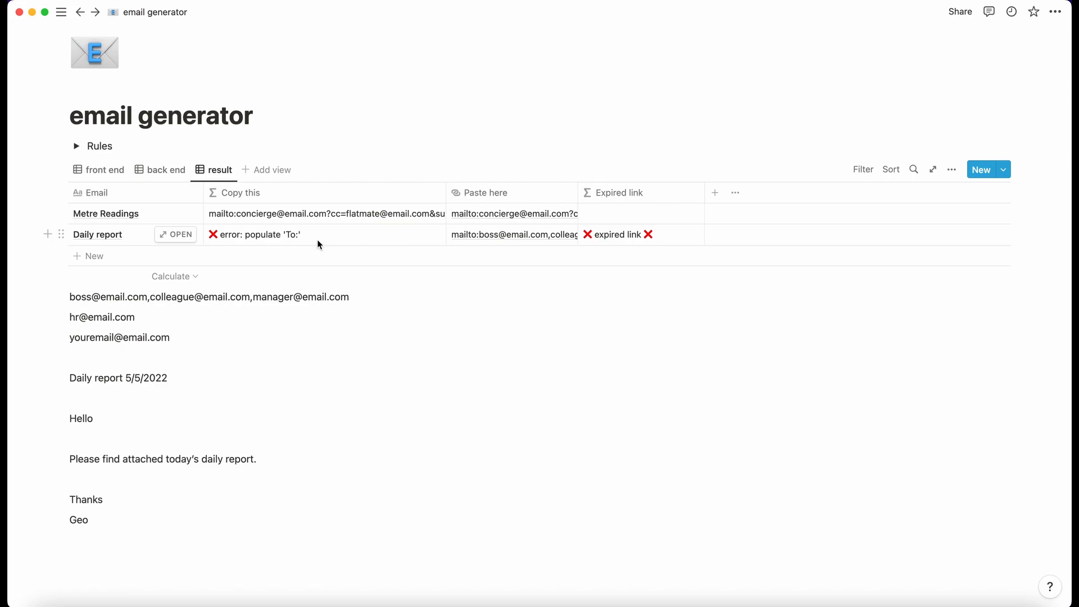
Step: In the front end view, enter the placeholder "h" in the Daily report row's To field
{"action": "left_click", "coordinate": [106, 170]}
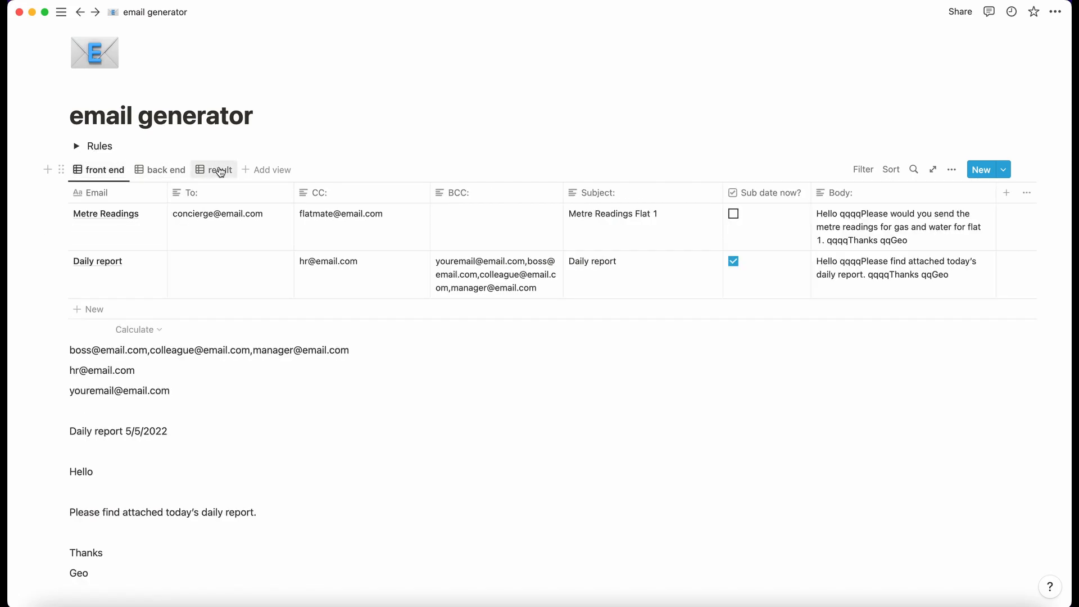
{"action": "left_click", "coordinate": [241, 257]}
{"action": "type", "text": "h"}
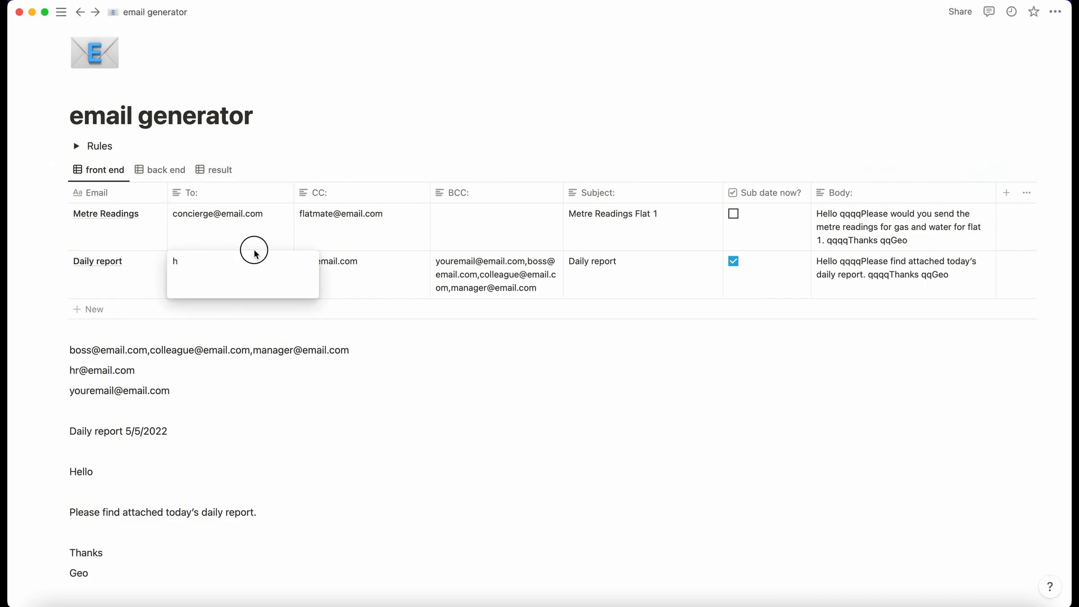
{"action": "left_click", "coordinate": [232, 242]}
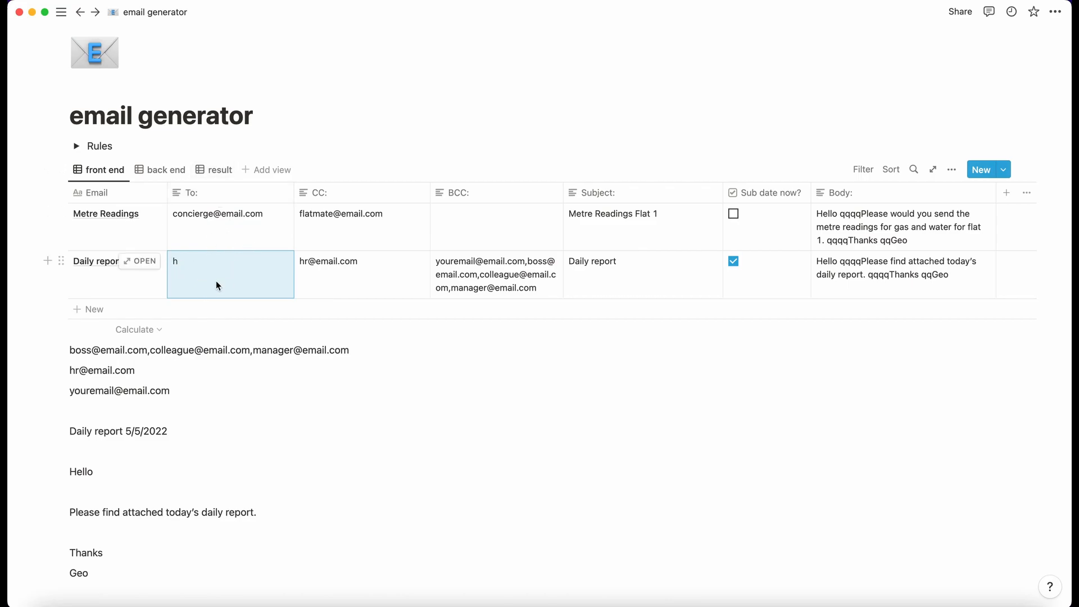
Step: In the result view, replace the Daily report row's Paste here link with the regenerated link from Copy this
{"action": "left_click", "coordinate": [217, 169]}
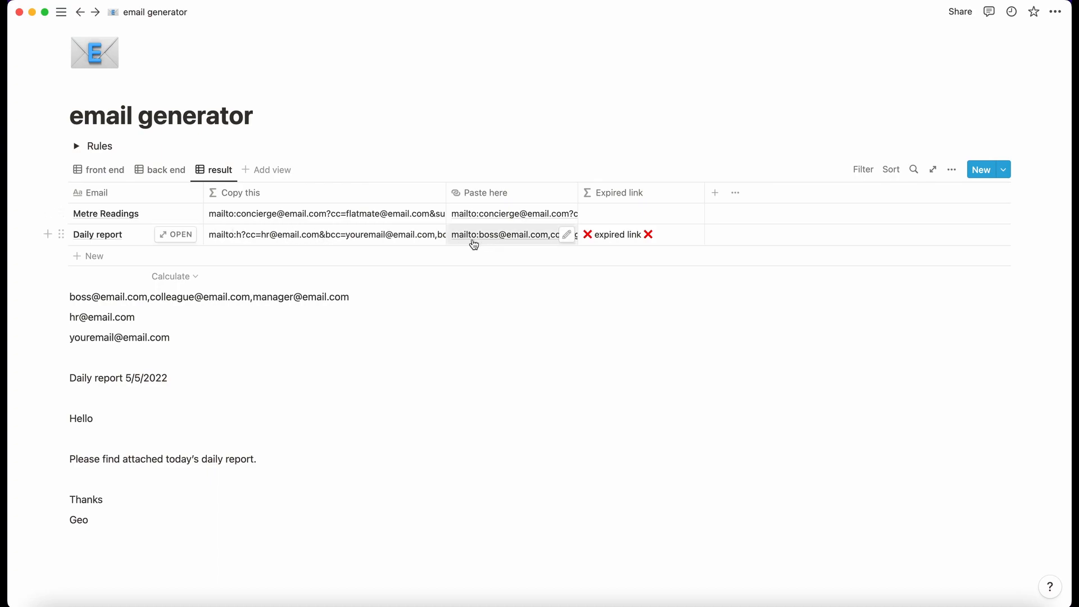
{"action": "left_click", "coordinate": [387, 231]}
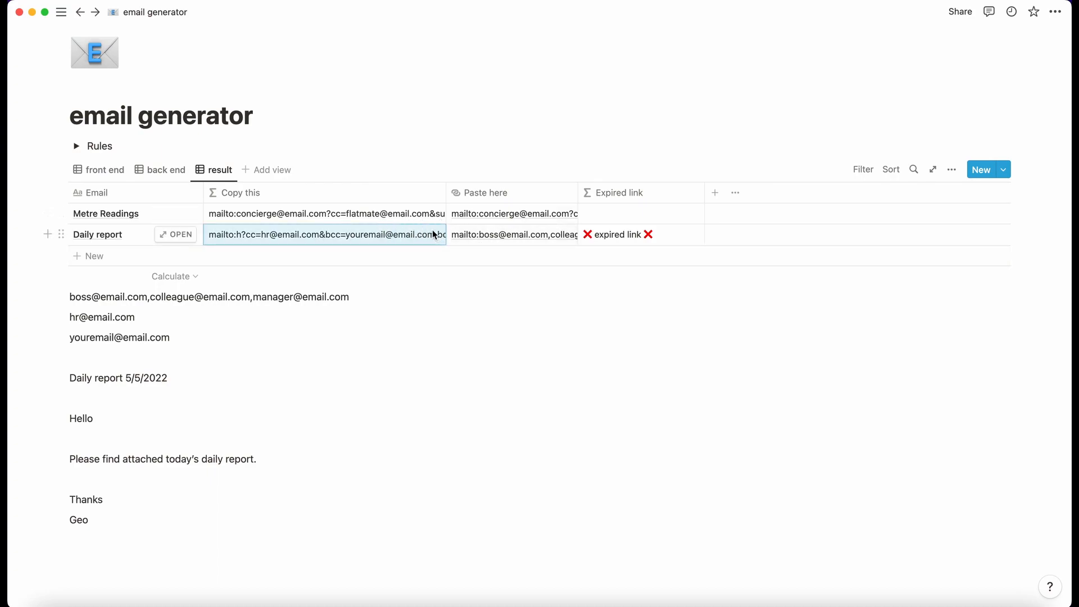
{"action": "left_click", "coordinate": [583, 234]}
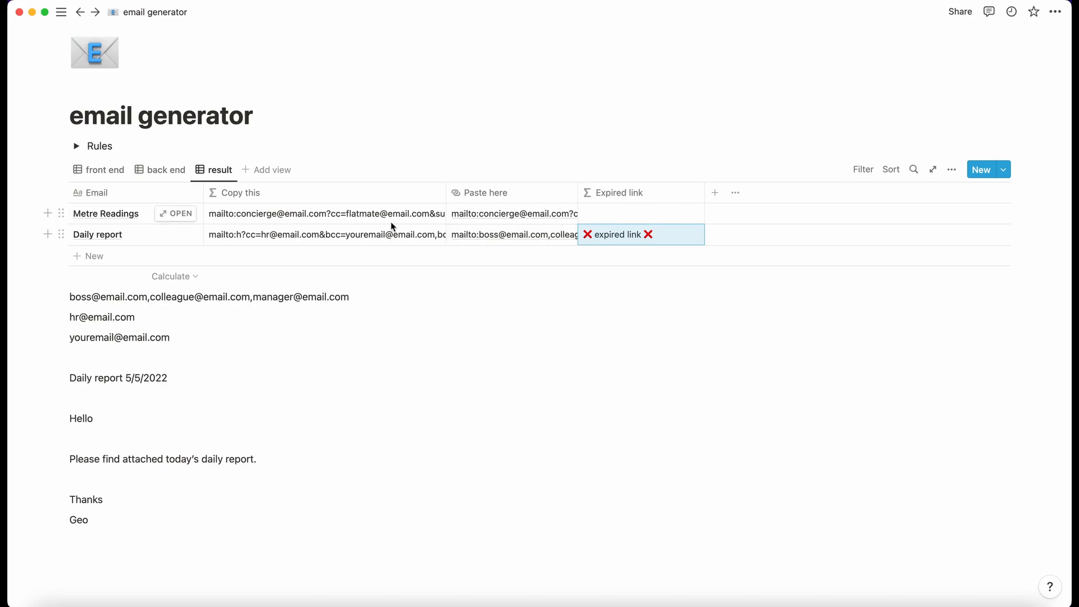
{"action": "left_click", "coordinate": [110, 169]}
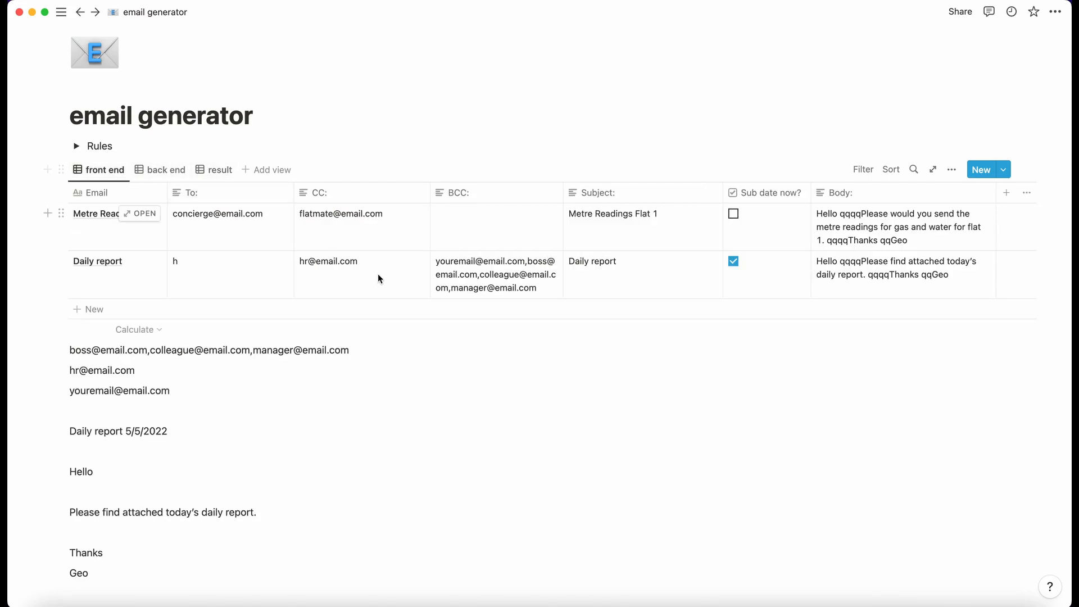
{"action": "left_click", "coordinate": [214, 170]}
{"action": "left_click", "coordinate": [374, 236]}
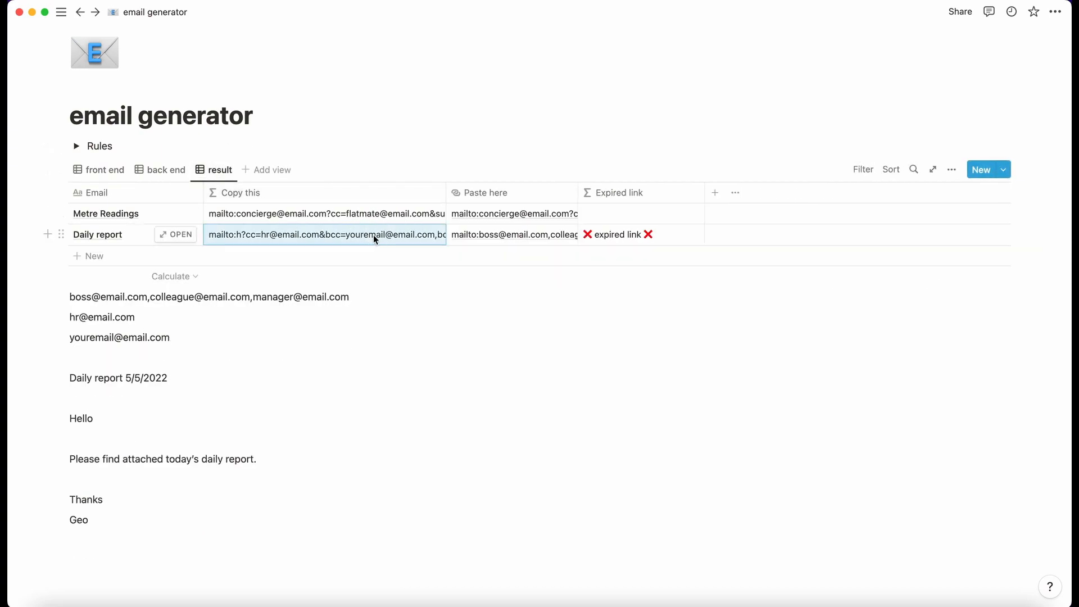
{"action": "key", "text": "Right"}
{"action": "key", "text": "super+v"}
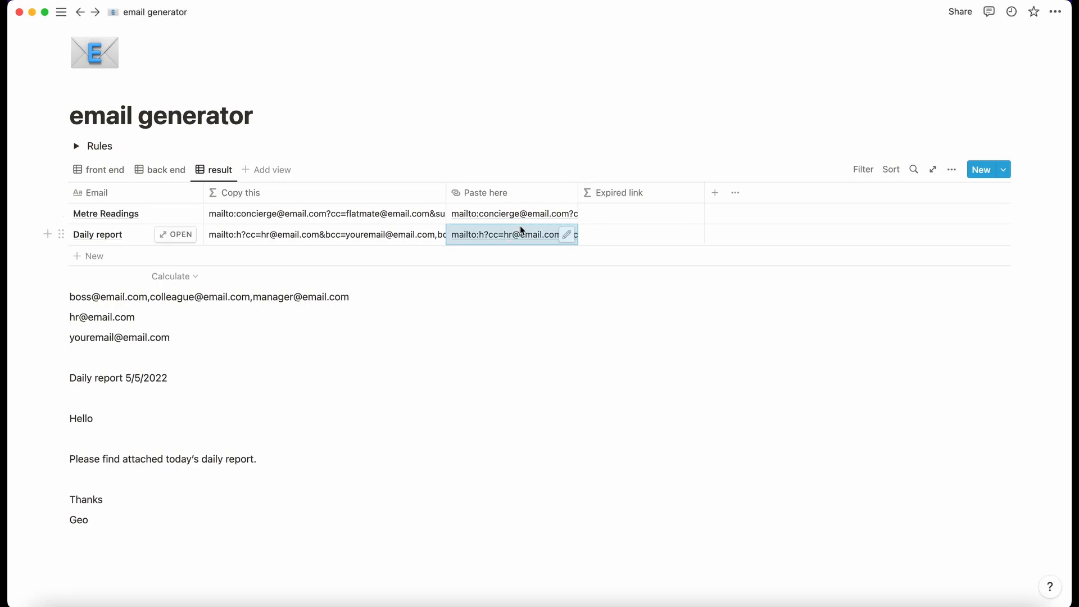
Step: Open the updated Daily report link, delete the placeholder "h" from the message's To line, and discard the draft
{"action": "mouse_move", "coordinate": [617, 231]}
{"action": "left_mouse_down"}
{"action": "mouse_move", "coordinate": [617, 203]}
{"action": "mouse_move", "coordinate": [621, 234]}
{"action": "left_mouse_up"}
{"action": "left_click", "coordinate": [492, 231]}
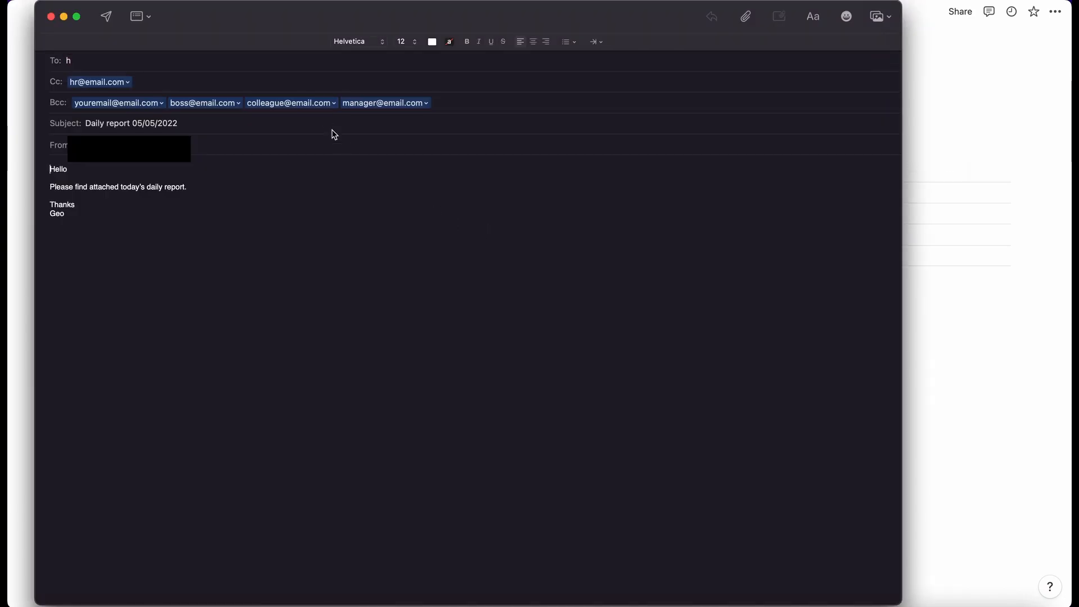
{"action": "left_click", "coordinate": [140, 60]}
{"action": "key", "text": "BackSpace"}
{"action": "left_click", "coordinate": [50, 17]}
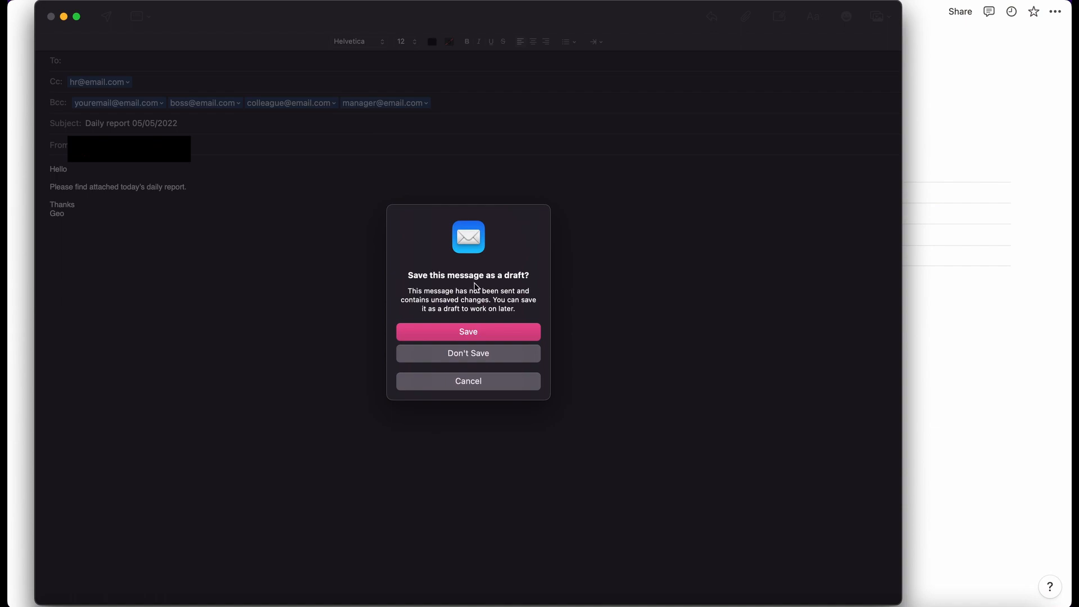
{"action": "left_click", "coordinate": [486, 354]}
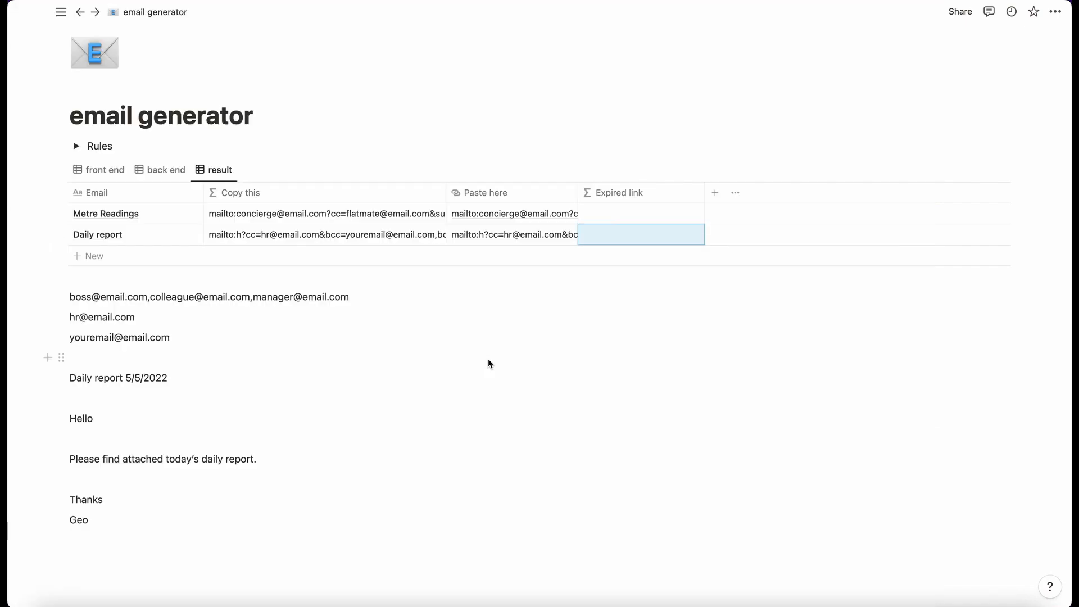
Step: Insert a space after the first comma in the Daily report row's BCC field and check the generated link in the result view
{"action": "left_click", "coordinate": [99, 169]}
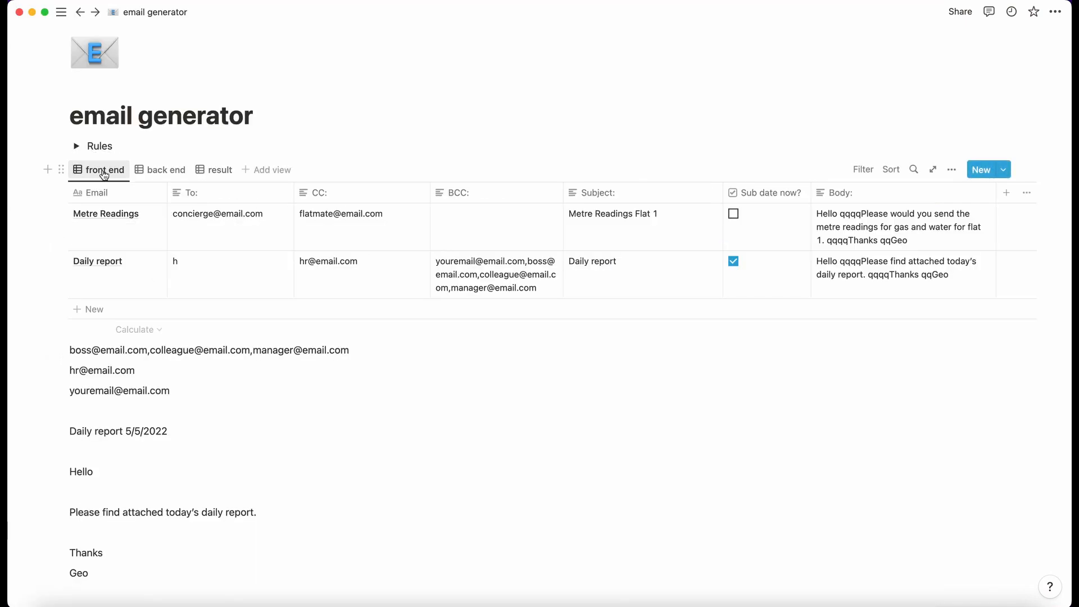
{"action": "left_click", "coordinate": [235, 275]}
{"action": "key", "text": "Escape"}
{"action": "left_click", "coordinate": [531, 263]}
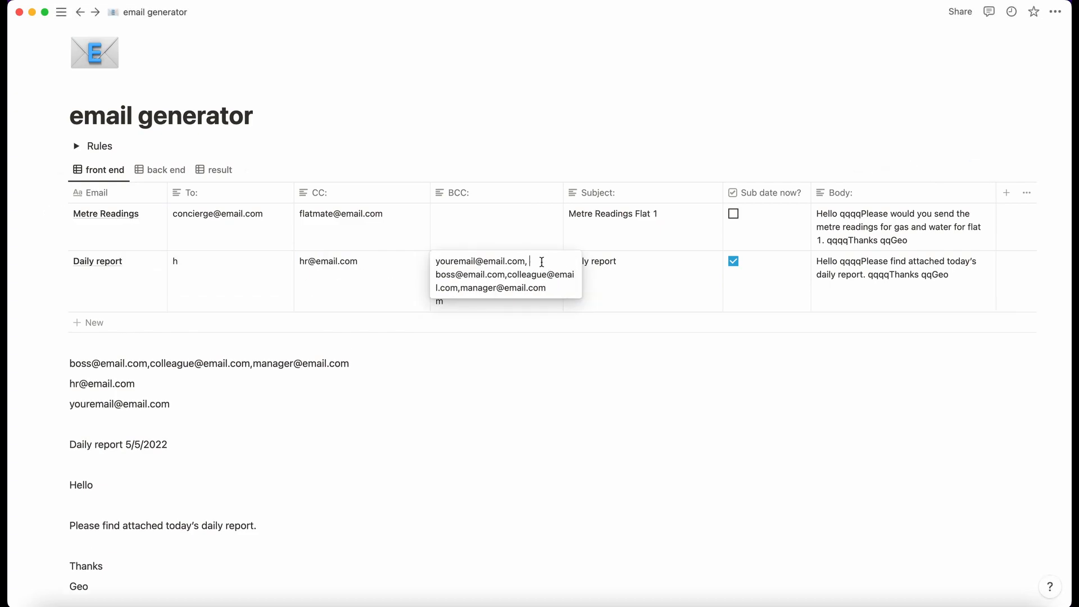
{"action": "key", "text": "Escape"}
{"action": "left_click", "coordinate": [221, 171]}
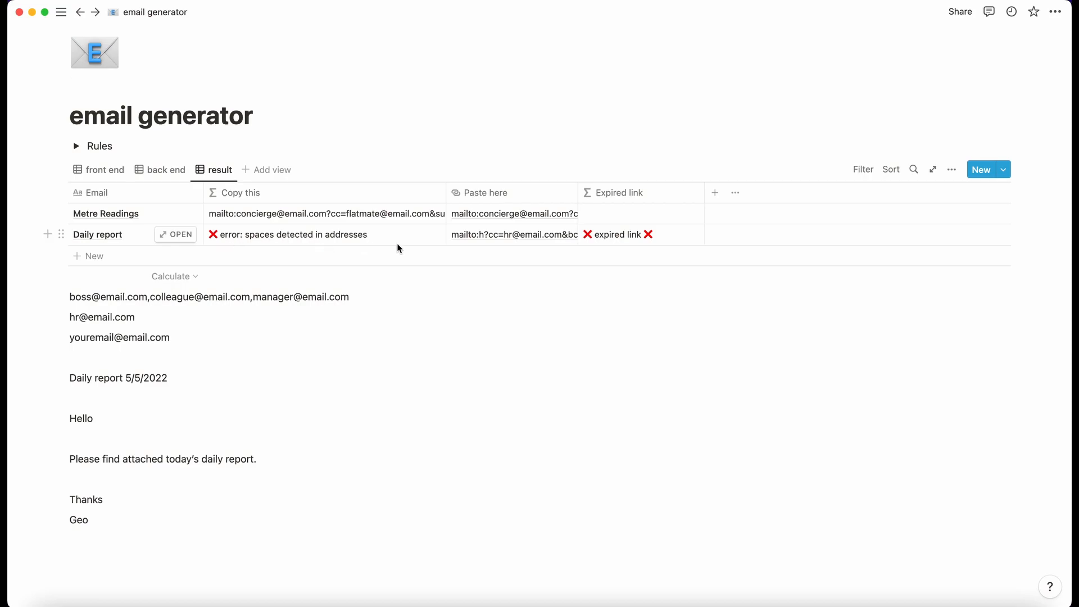
Step: Return to the front end view and look up the rule about spaces in addresses in the Rules section
{"action": "left_click", "coordinate": [100, 170]}
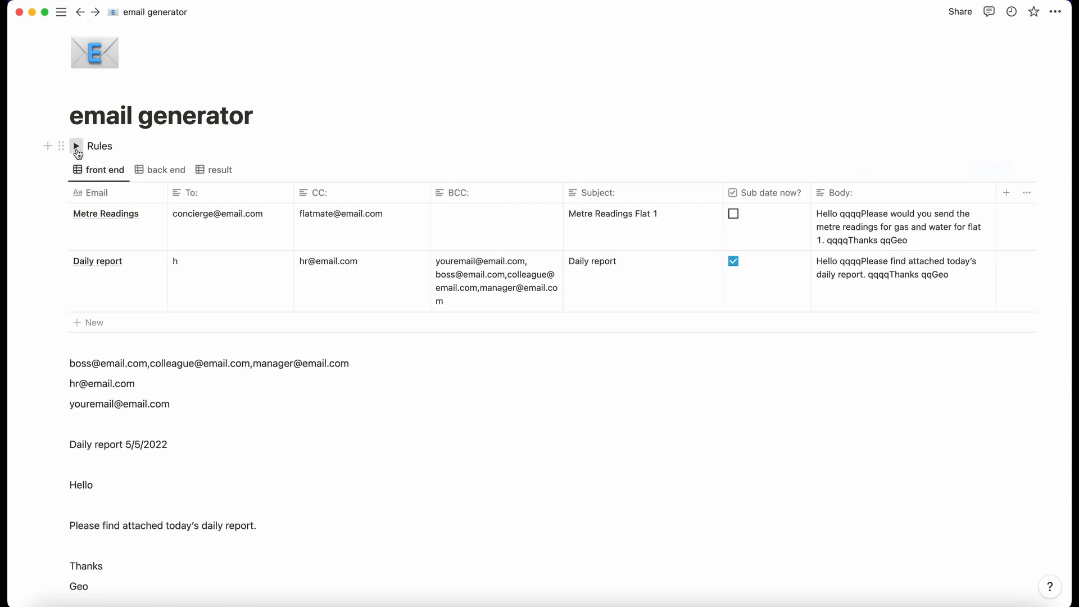
{"action": "left_click", "coordinate": [76, 145]}
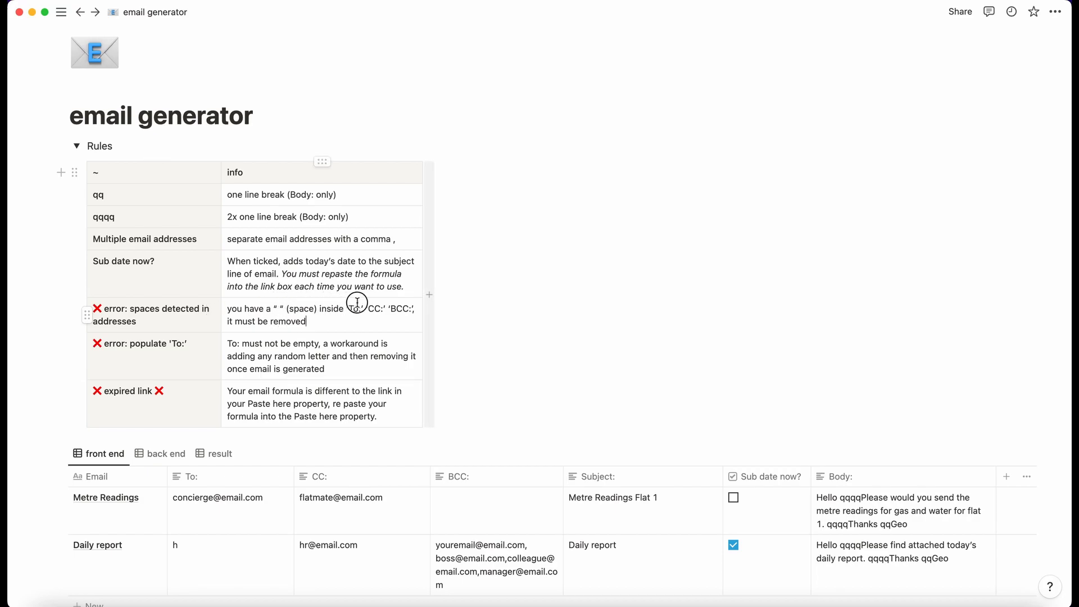
{"action": "left_click", "coordinate": [382, 322]}
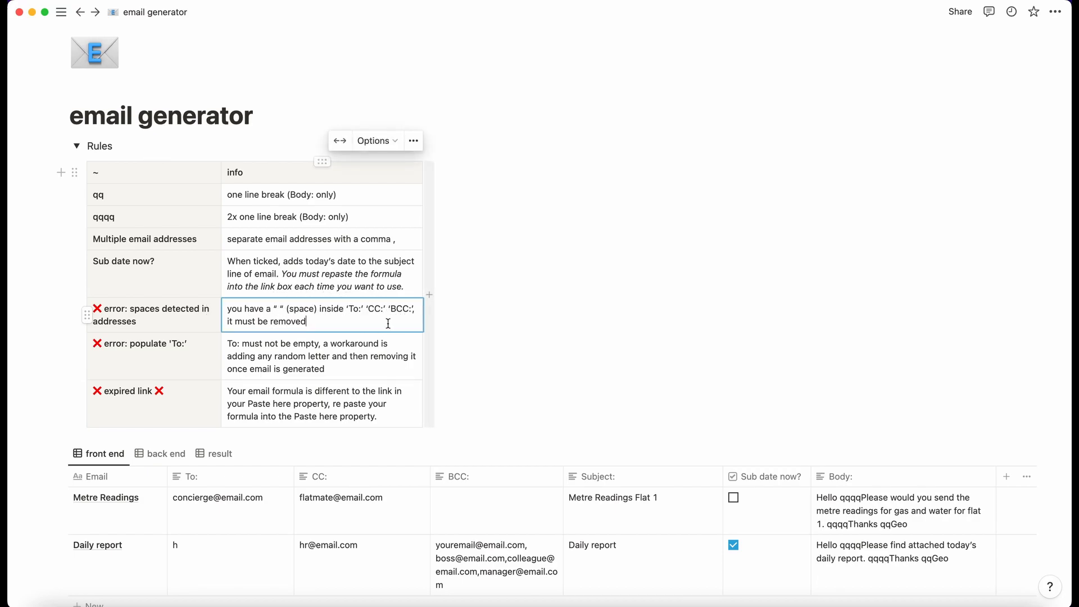
{"action": "left_click", "coordinate": [76, 145]}
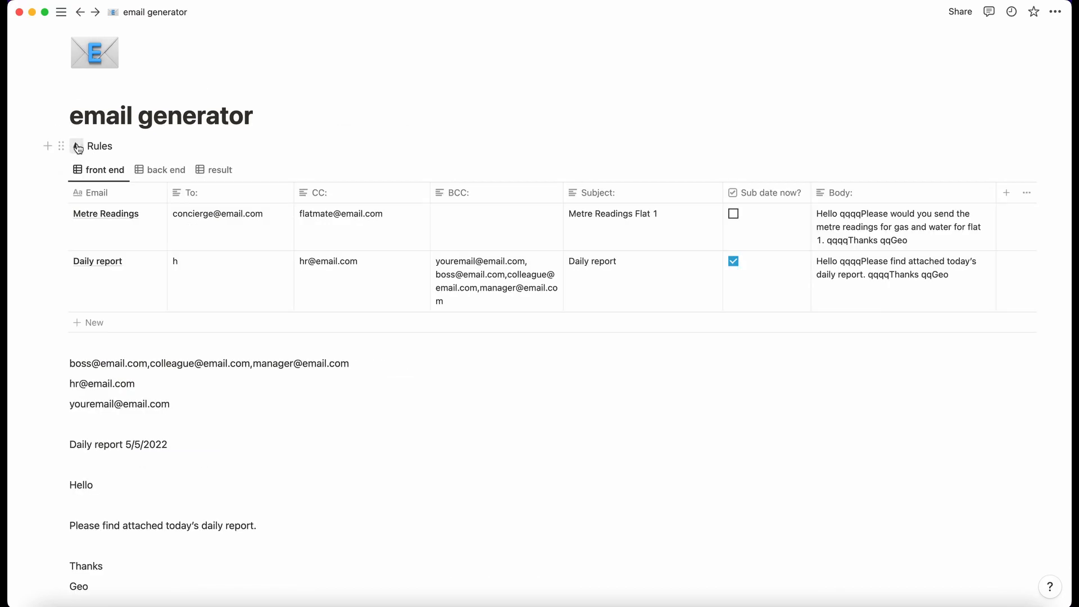
Step: Remove the space after the first comma in the Daily report row's BCC field
{"action": "left_click", "coordinate": [531, 264]}
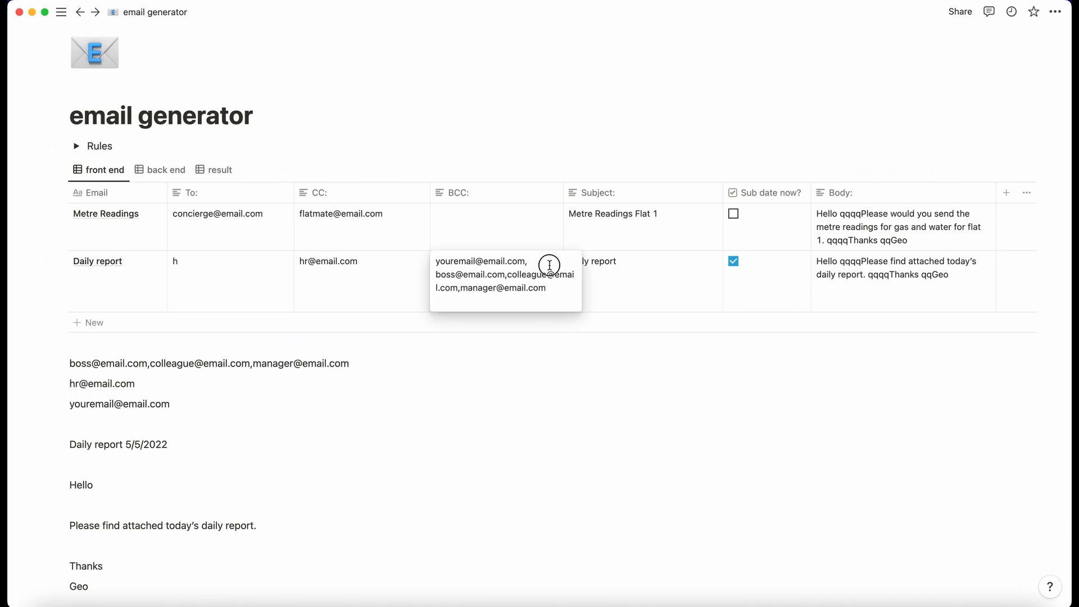
{"action": "key", "text": "BackSpace"}
{"action": "key", "text": "Escape"}
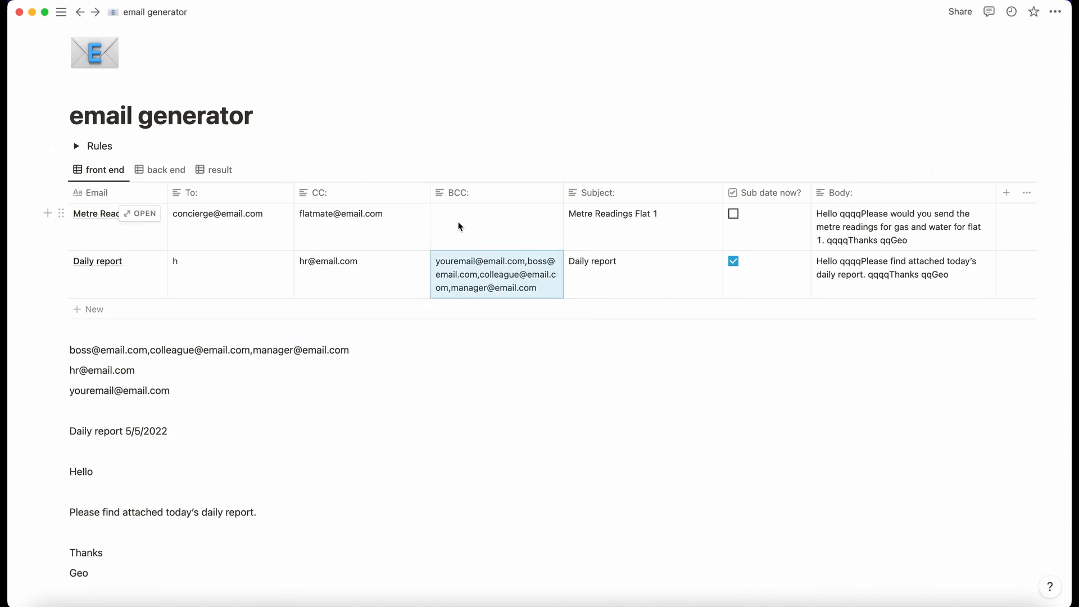
Step: Open the Daily report link from the result view, check the draft's BCC recipients and subject date, and discard the draft
{"action": "left_click", "coordinate": [224, 169]}
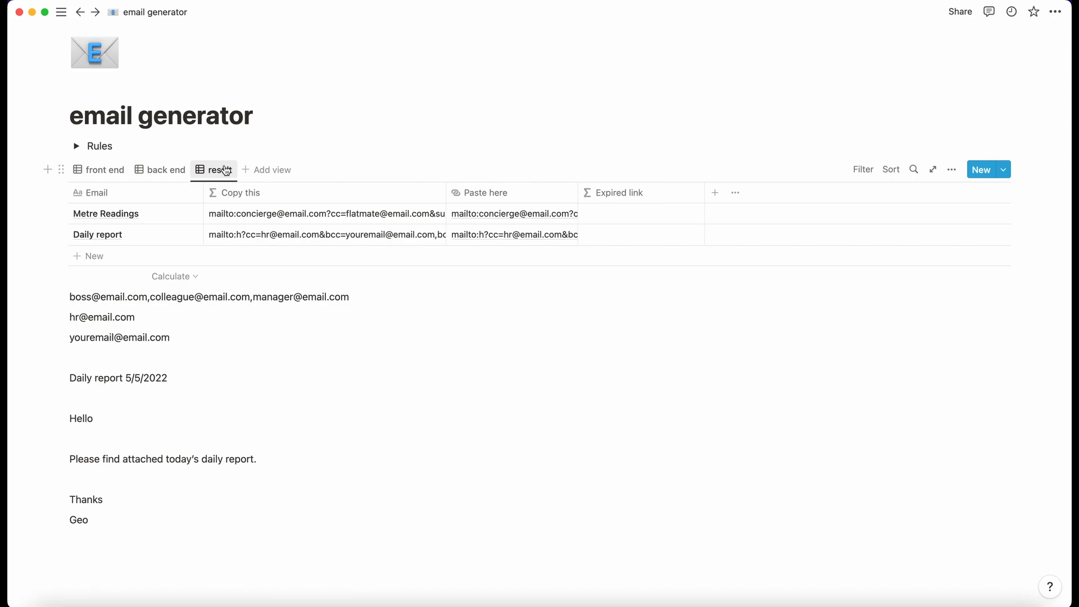
{"action": "left_click", "coordinate": [121, 170]}
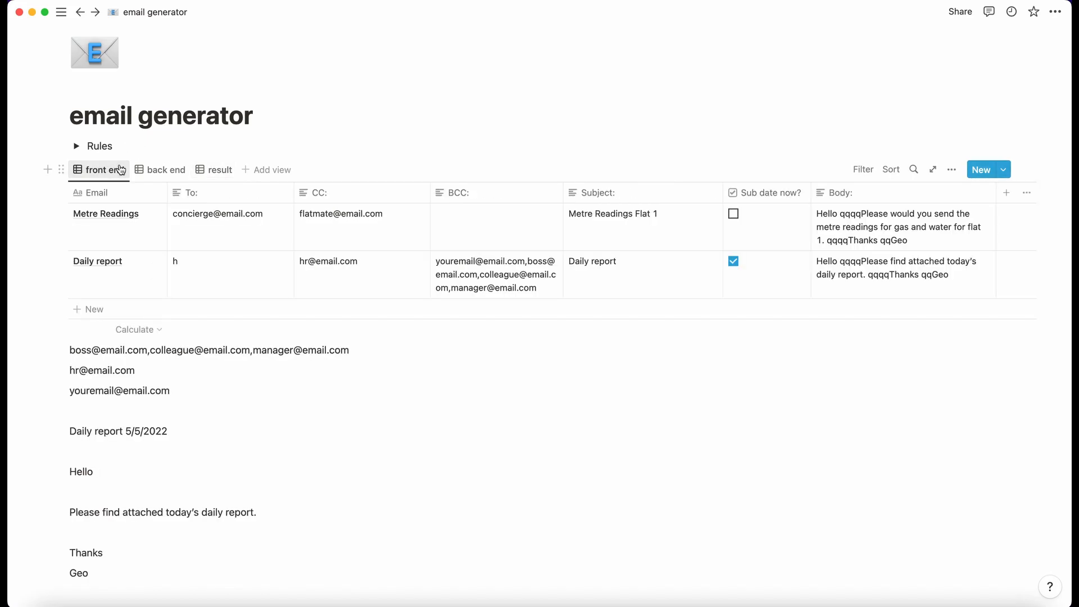
{"action": "left_click", "coordinate": [209, 171]}
{"action": "left_click", "coordinate": [495, 234]}
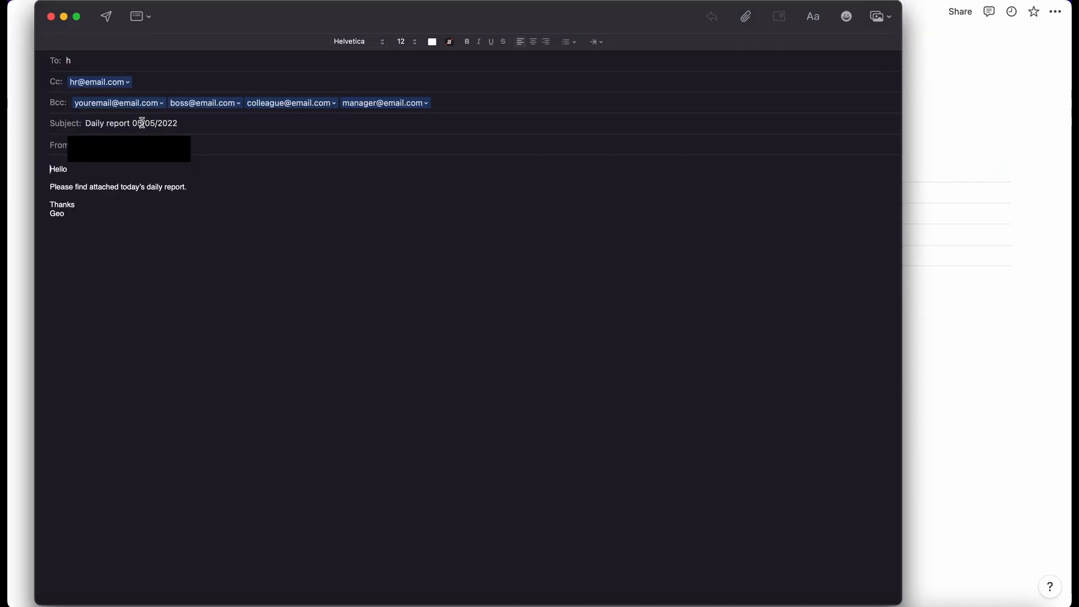
{"action": "left_click", "coordinate": [50, 17]}
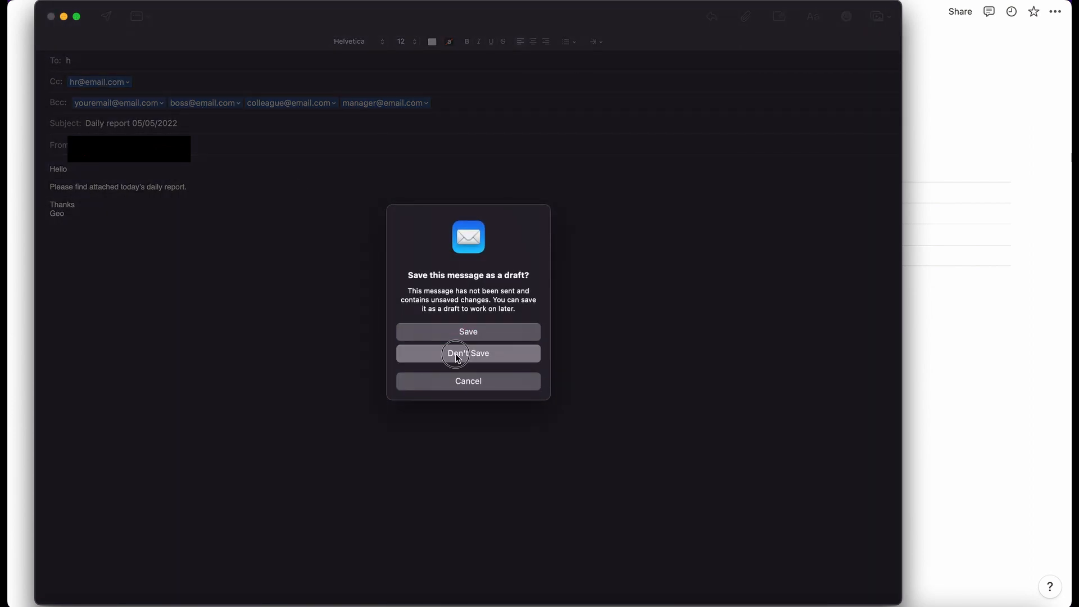
{"action": "left_click", "coordinate": [457, 355]}
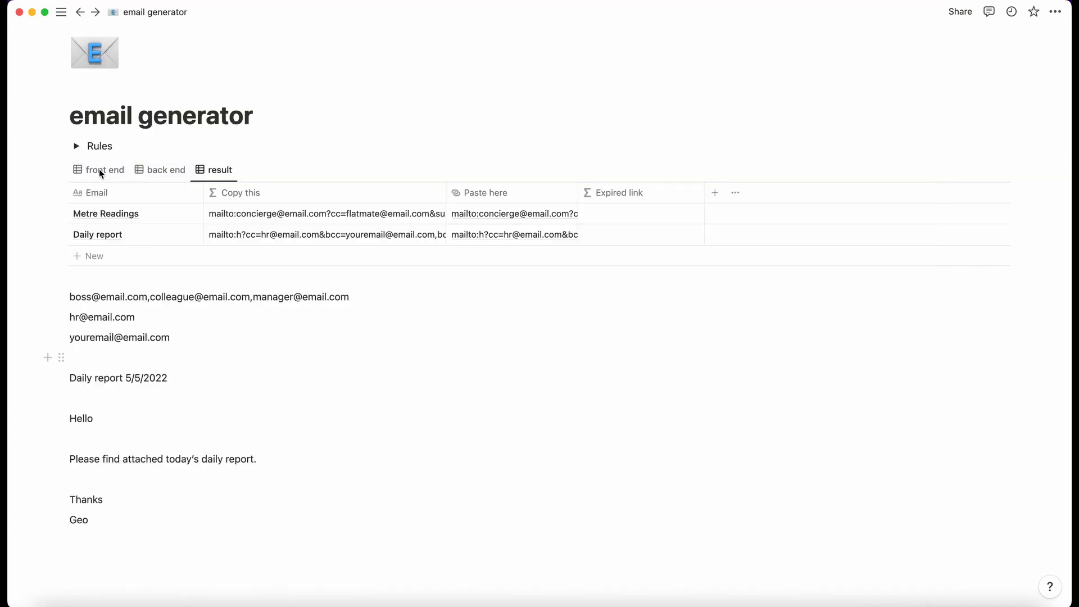
Step: Open the Today's Date formula in the back end view and look up the formatDate syntax and examples
{"action": "left_click", "coordinate": [163, 170]}
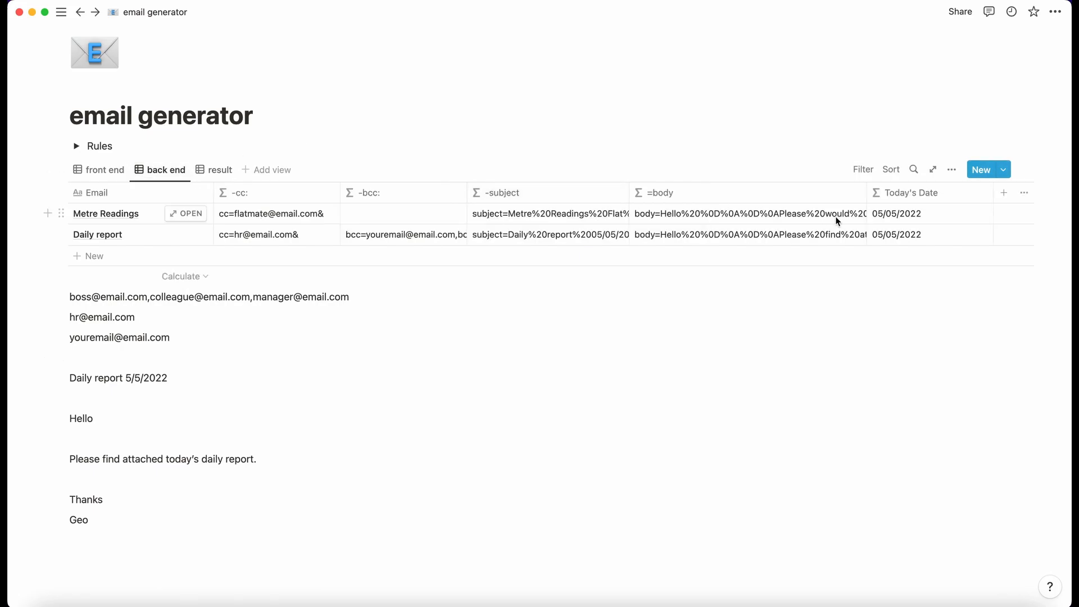
{"action": "left_click", "coordinate": [933, 227]}
{"action": "left_click", "coordinate": [800, 255]}
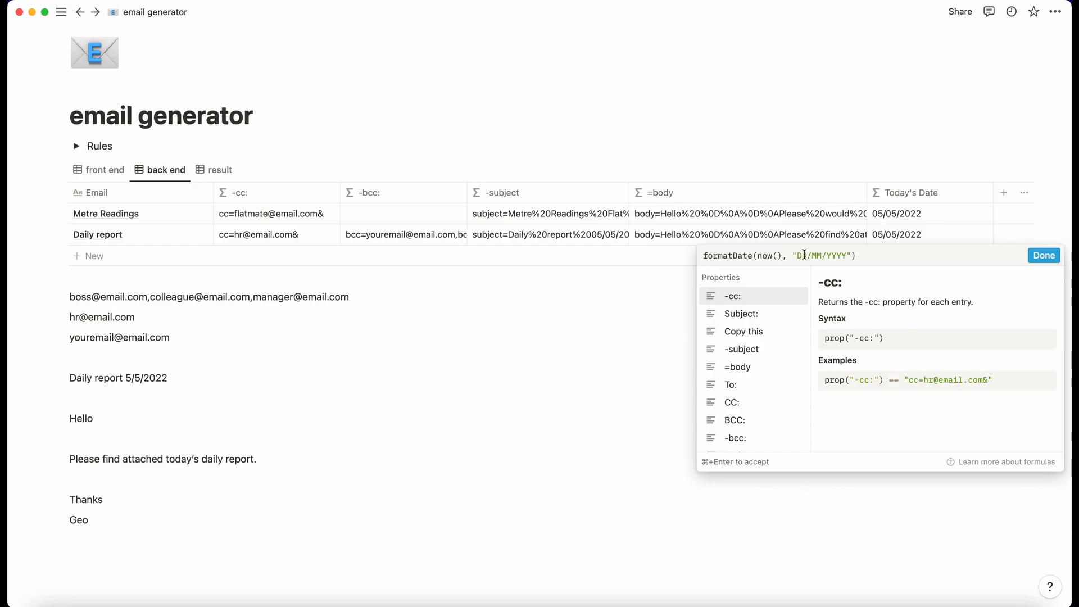
{"action": "left_click", "coordinate": [734, 255]}
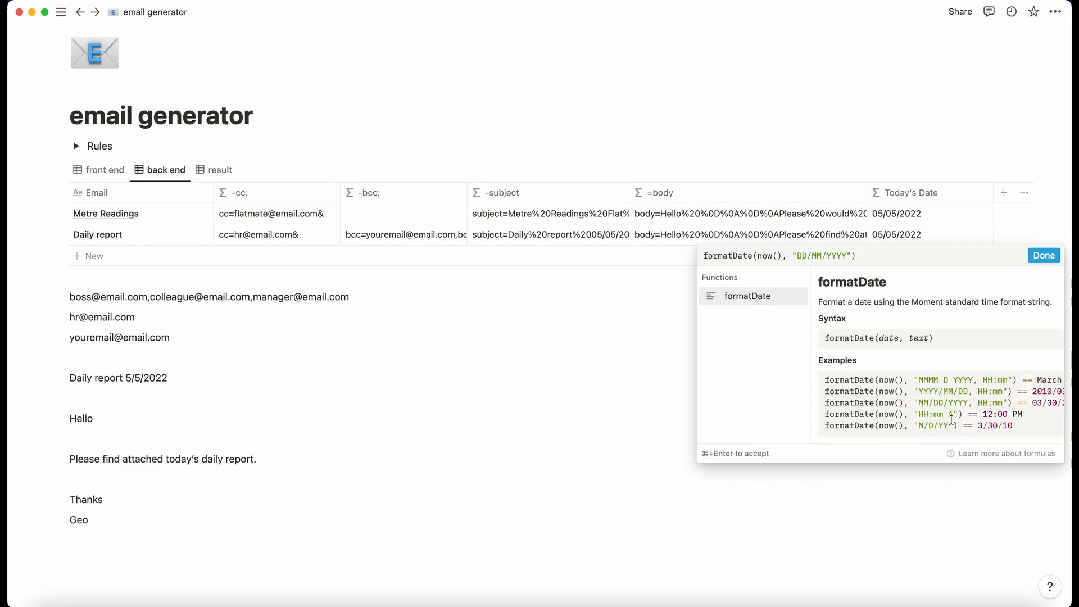
Step: Change the date format in the Today's Date formula to "MM/DD/YYYY"
{"action": "left_click", "coordinate": [805, 256]}
{"action": "key", "text": "BackSpace"}
{"action": "key", "text": "BackSpace"}
{"action": "type", "text": "MM"}
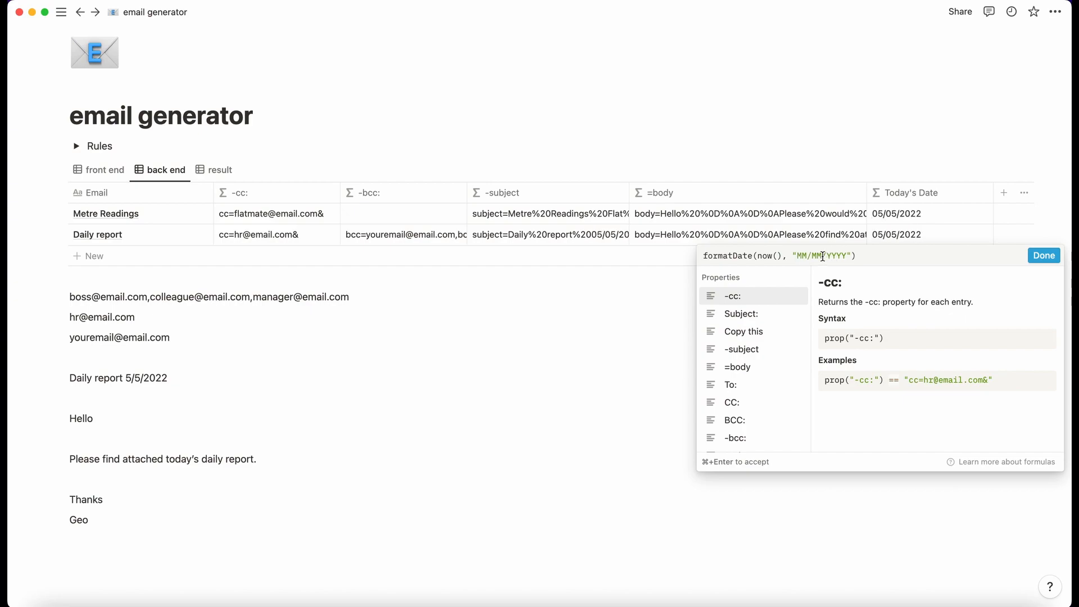
{"action": "left_click", "coordinate": [823, 257]}
{"action": "key", "text": "BackSpace"}
{"action": "key", "text": "BackSpace"}
{"action": "type", "text": "DD"}
Step: Try the short format "M/D/YYYY" in the Today's Date formula, then bring back "MM/DD/YYYY"
{"action": "key", "text": "BackSpace"}
{"action": "left_click", "coordinate": [802, 256]}
{"action": "key", "text": "BackSpace"}
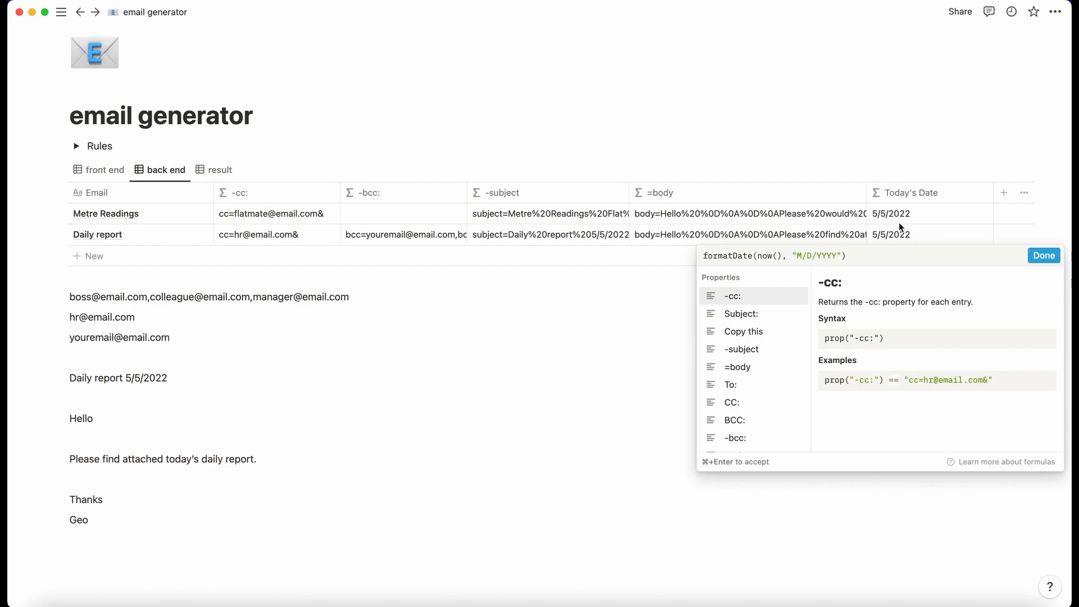
{"action": "type", "text": "M"}
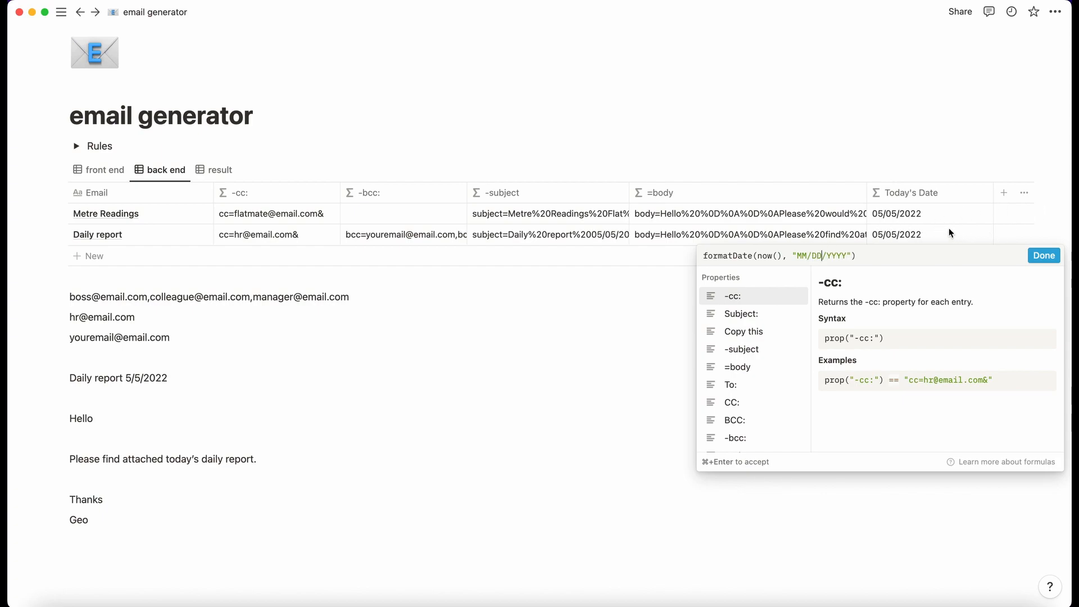
Step: Restore the date format in the Today's Date formula to "DD/MM/YYYY" and accept the formula
{"action": "key", "text": "BackSpace"}
{"action": "type", "text": "MM"}
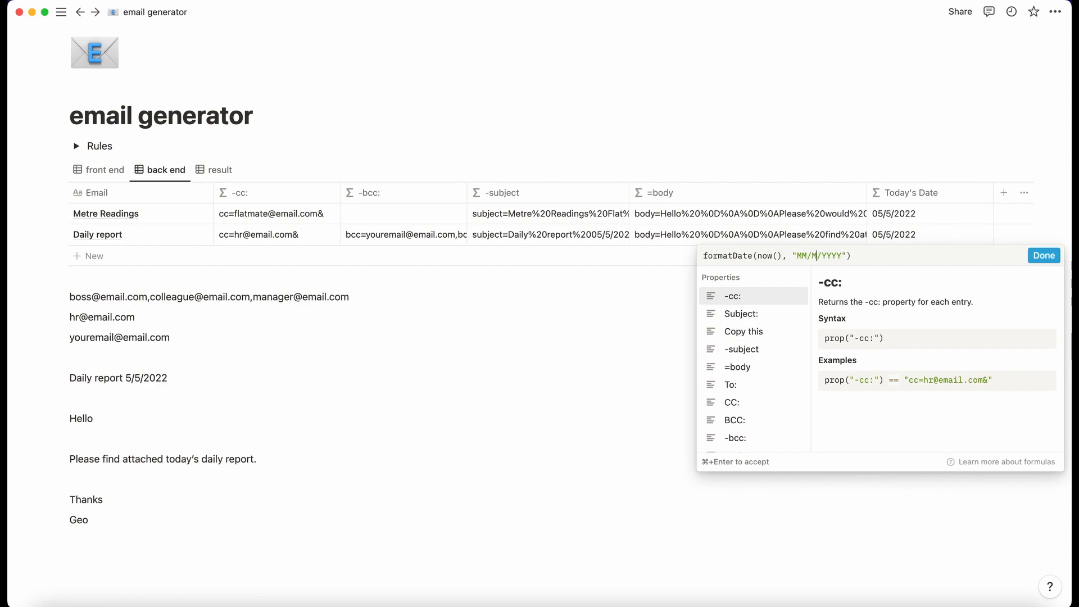
{"action": "key", "text": "BackSpace"}
{"action": "key", "text": "BackSpace"}
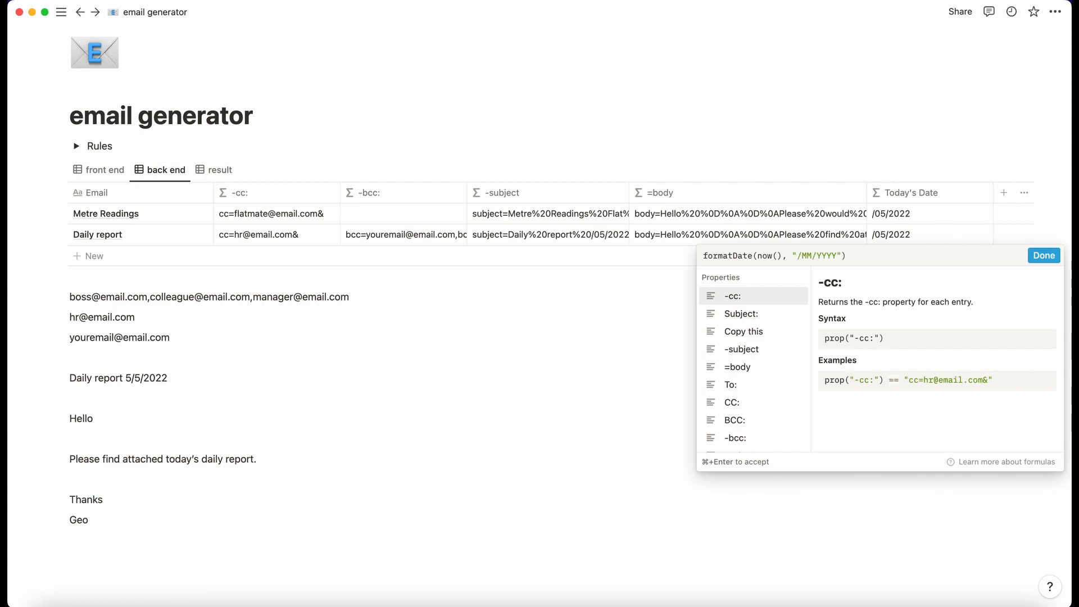
{"action": "type", "text": "DD"}
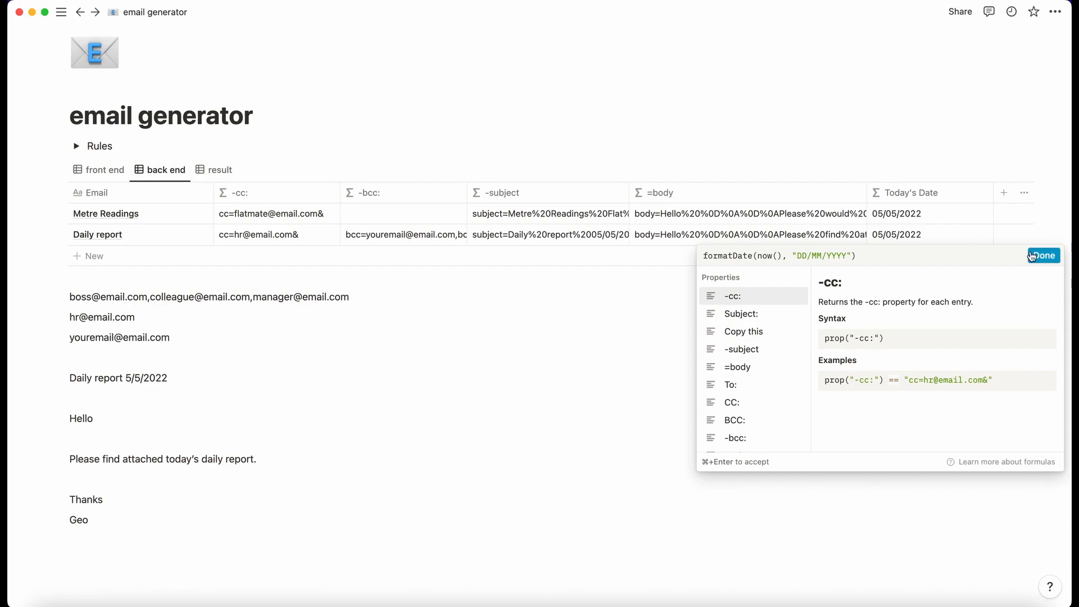
{"action": "left_click", "coordinate": [1044, 255]}
Step: Return to the front end view and delete all the sample email text below the table
{"action": "left_click", "coordinate": [219, 171]}
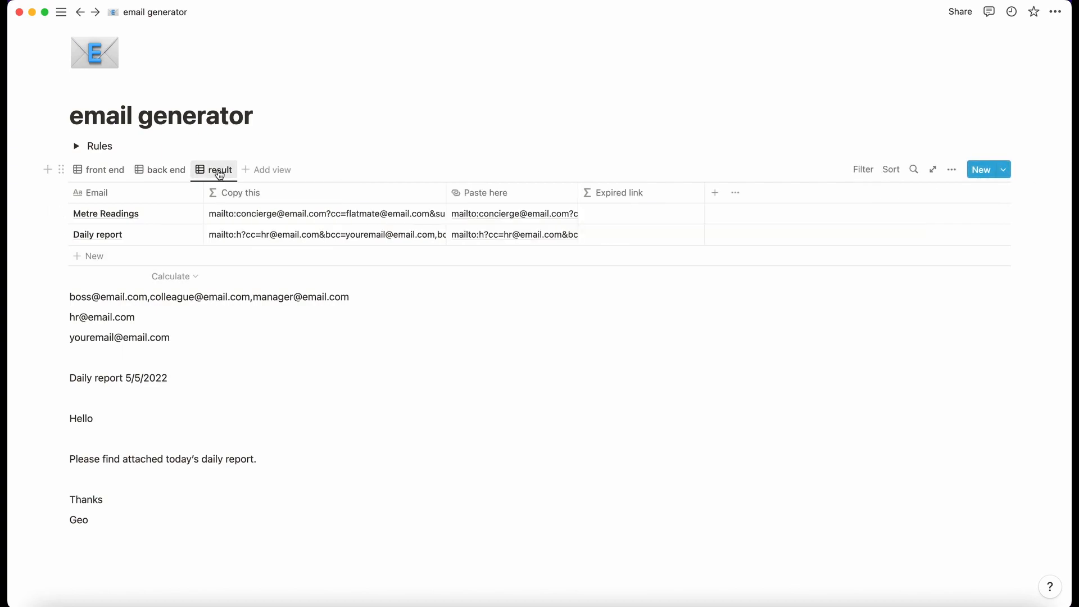
{"action": "left_click", "coordinate": [102, 170]}
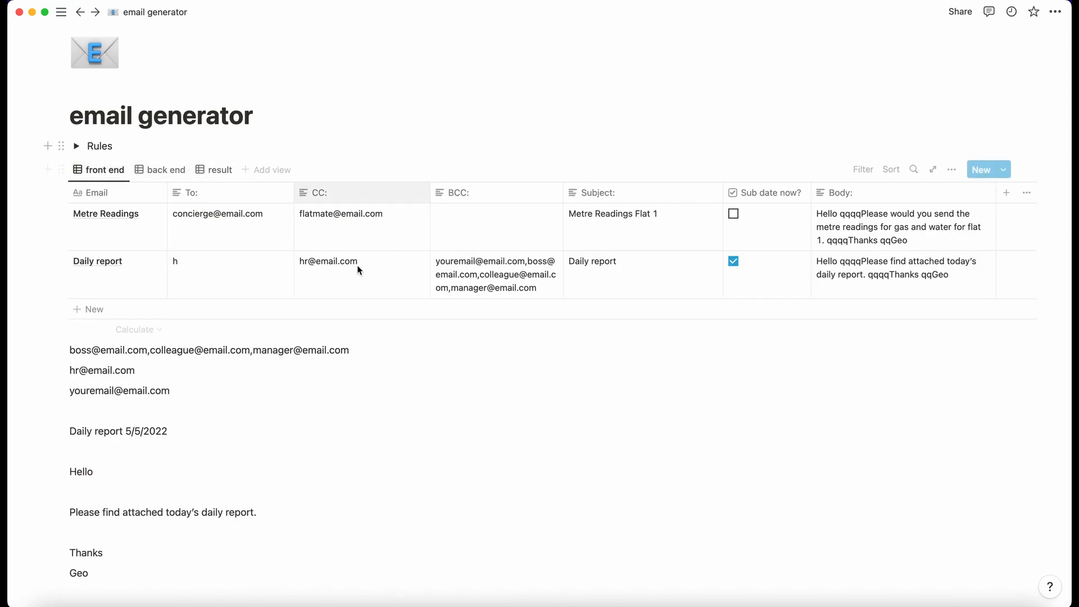
{"action": "left_click_drag", "start_coordinate": [239, 580], "coordinate": [213, 325]}
{"action": "key", "text": "BackSpace"}
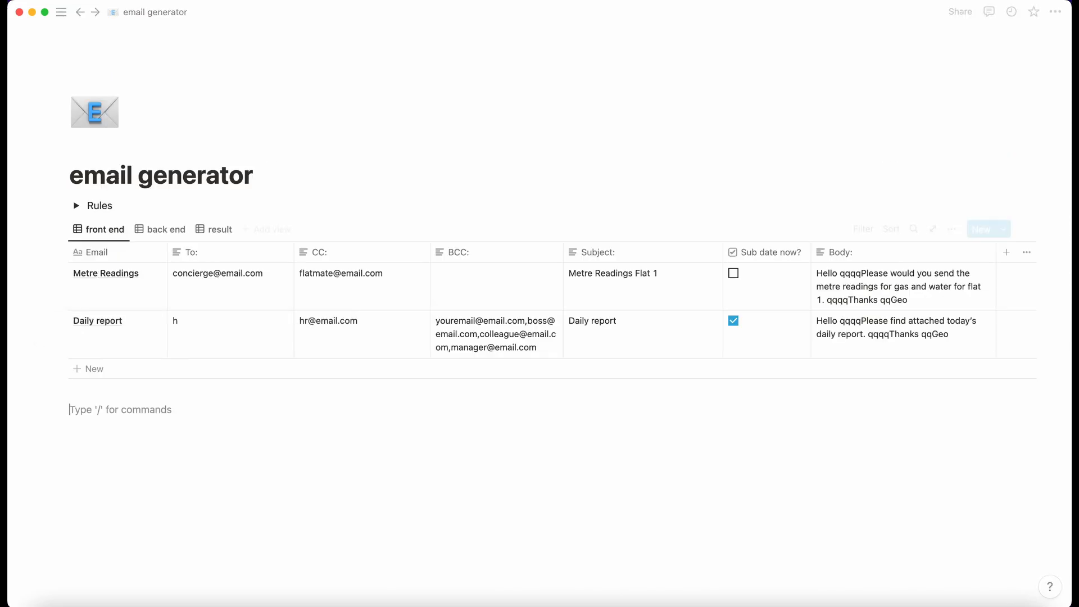
Step: Share the email generator page to the web and close the sharing settings
{"action": "left_click", "coordinate": [960, 12]}
{"action": "left_click", "coordinate": [1046, 44]}
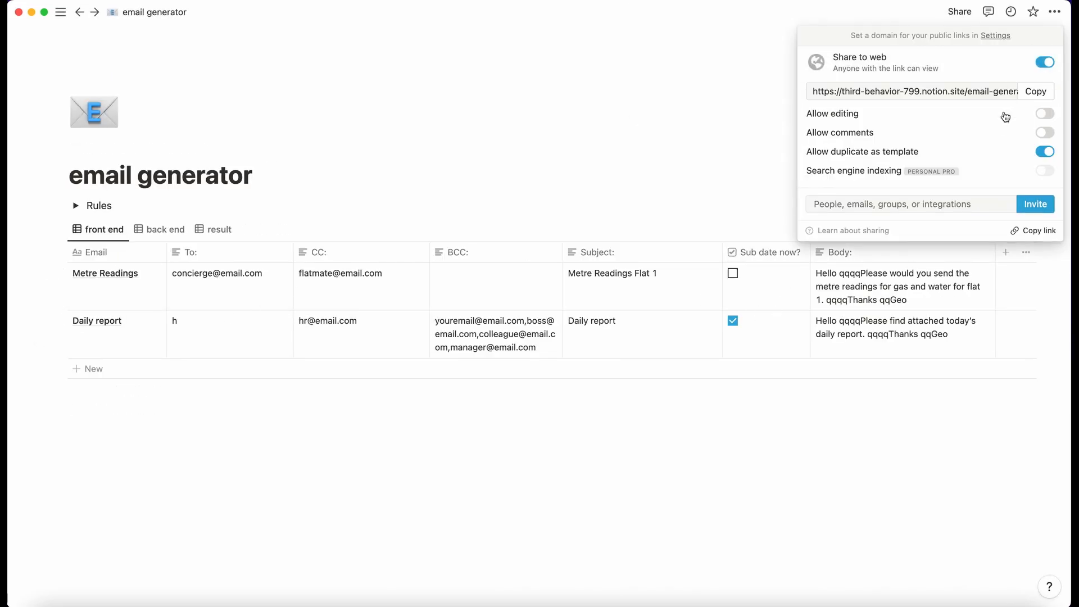
{"action": "left_click", "coordinate": [701, 201]}
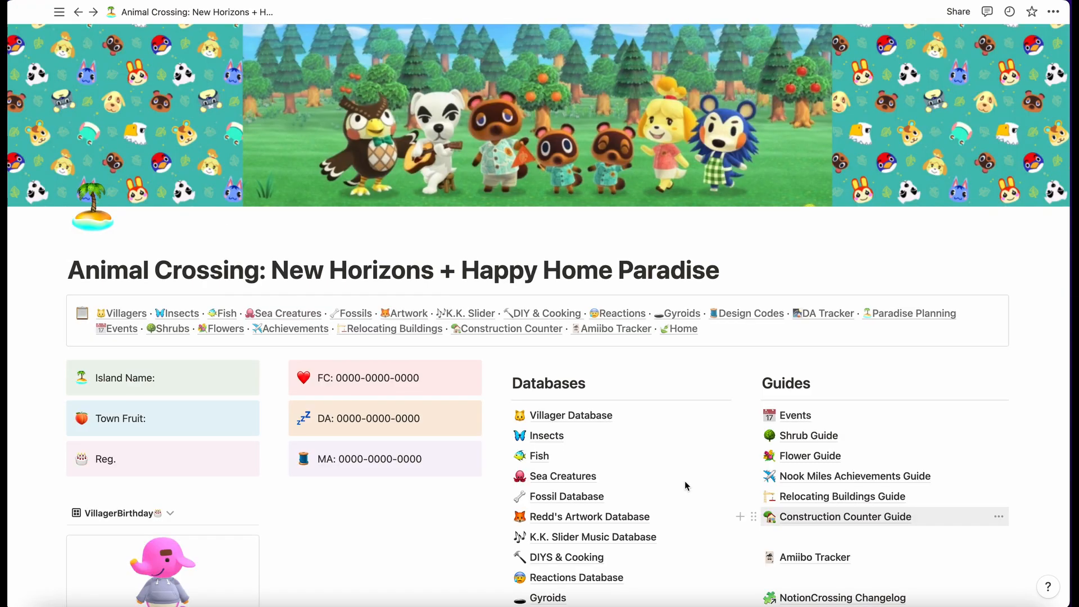
Step: Browse the Animal Crossing template's Villager Database, Insects, and DIYS & Cooking pages, including the Seasonal DIYS, Fences and Cooking galleries
{"action": "scroll", "coordinate": [685, 483], "scroll_direction": "down", "scroll_amount": 2}
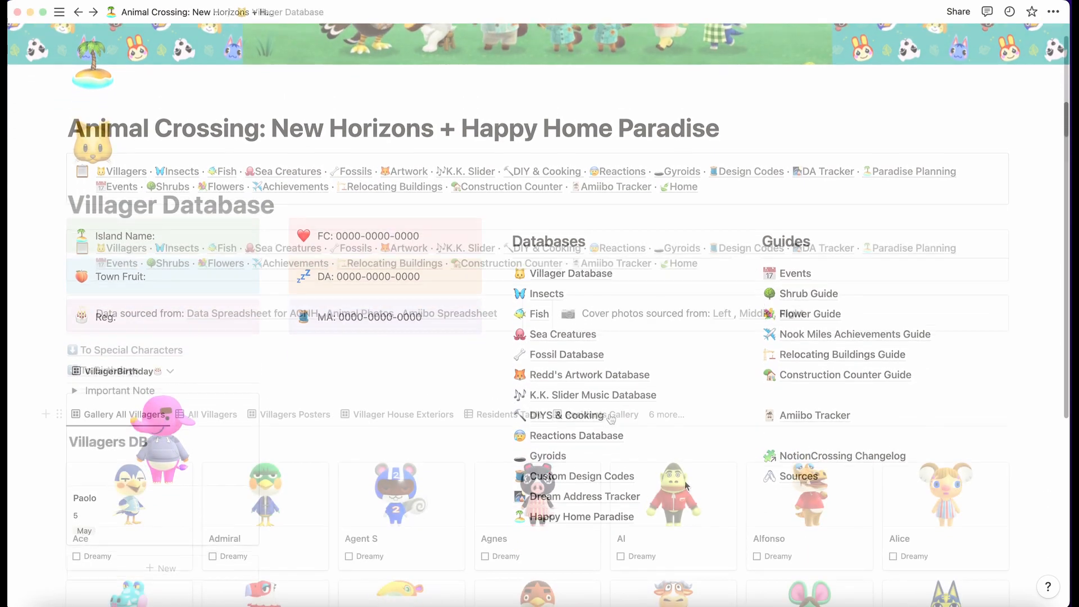
{"action": "scroll", "coordinate": [610, 413], "scroll_direction": "down", "scroll_amount": 5}
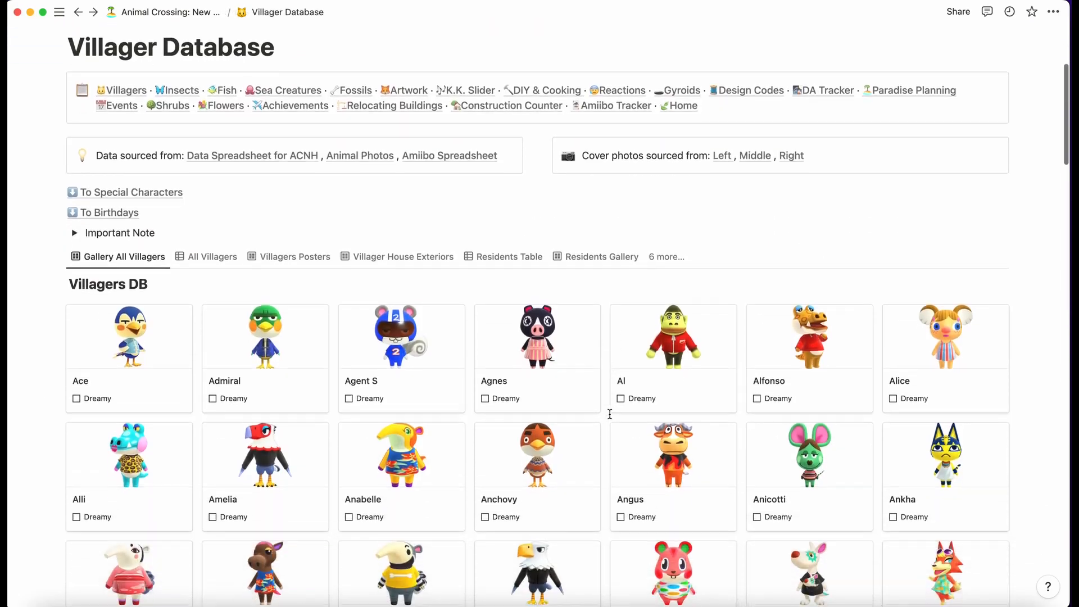
{"action": "scroll", "coordinate": [609, 415], "scroll_direction": "down", "scroll_amount": 5}
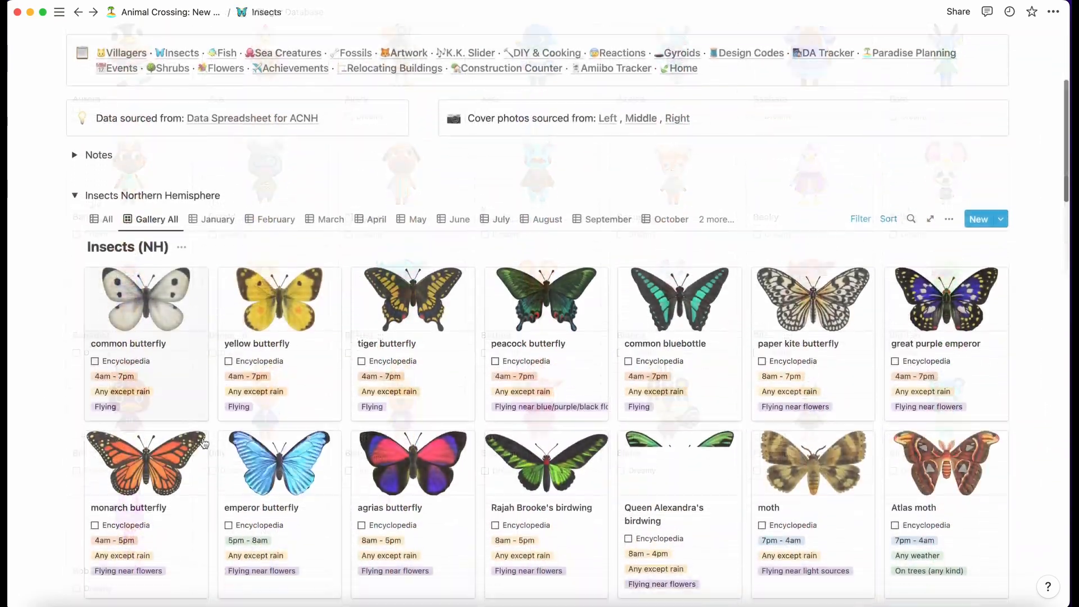
{"action": "scroll", "coordinate": [204, 444], "scroll_direction": "down", "scroll_amount": 5}
{"action": "scroll", "coordinate": [204, 444], "scroll_direction": "down", "scroll_amount": 3}
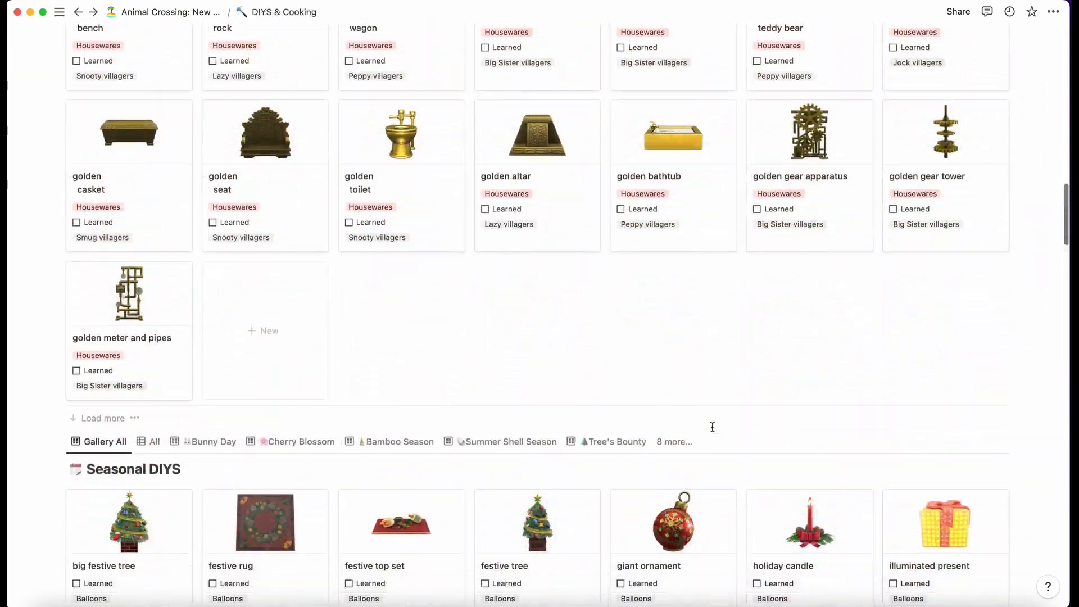
{"action": "scroll", "coordinate": [714, 431], "scroll_direction": "down", "scroll_amount": 8}
{"action": "scroll", "coordinate": [714, 432], "scroll_direction": "down", "scroll_amount": 10}
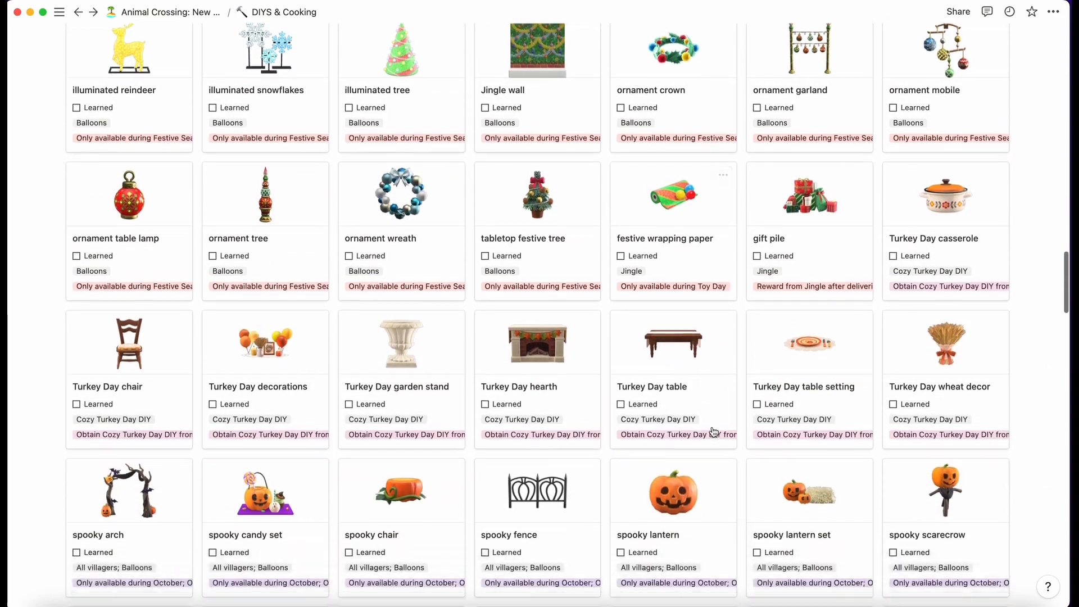
{"action": "scroll", "coordinate": [714, 432], "scroll_direction": "down", "scroll_amount": 15}
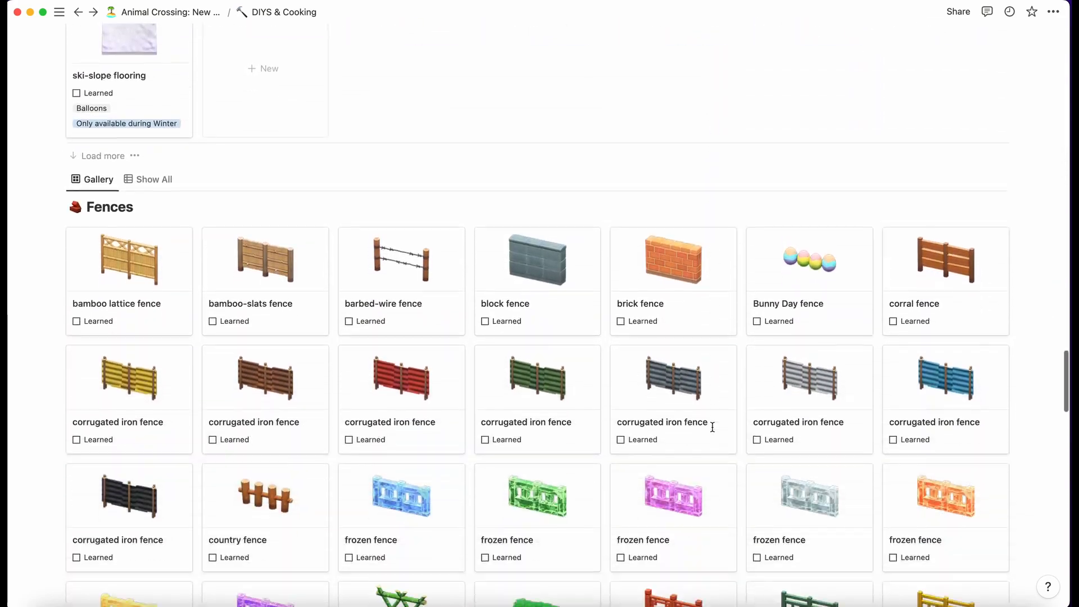
{"action": "scroll", "coordinate": [714, 431], "scroll_direction": "down", "scroll_amount": 15}
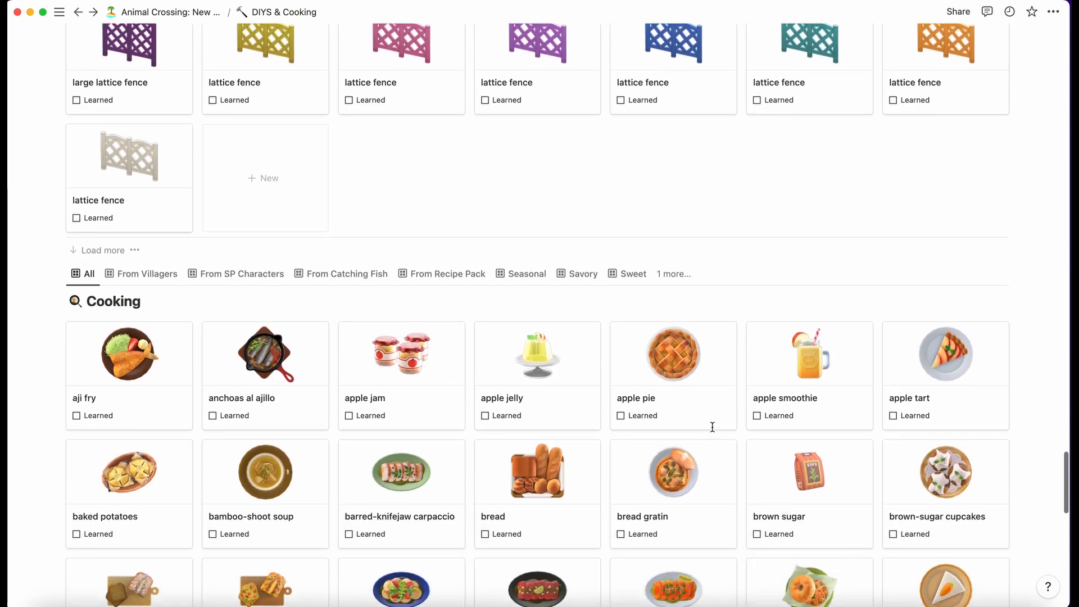
{"action": "scroll", "coordinate": [712, 427], "scroll_direction": "down", "scroll_amount": 3}
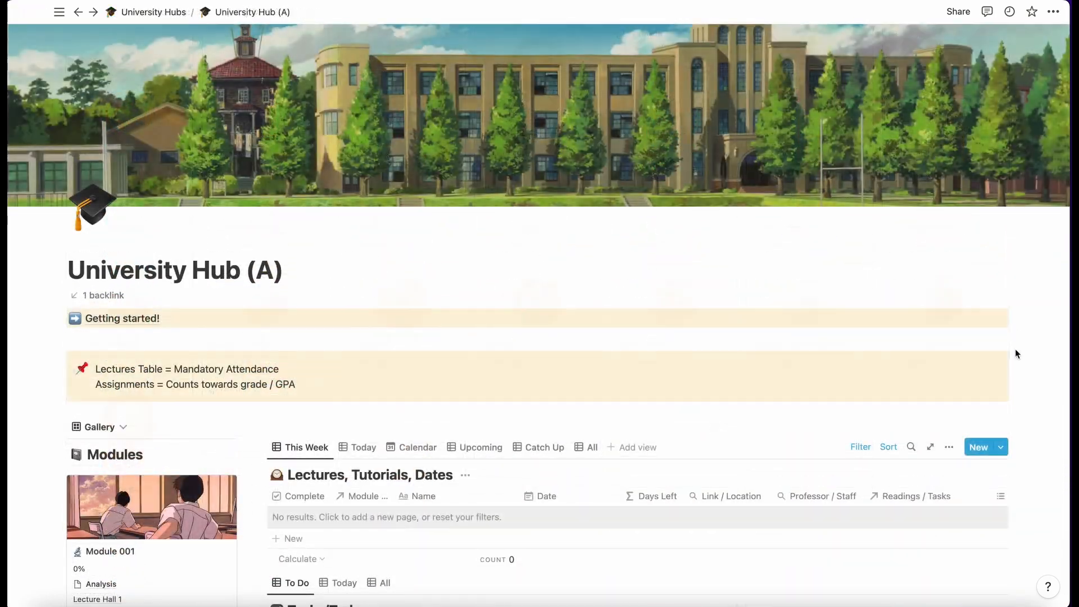
Step: Look through the University Hub (A) template's lectures, tasks, assignments and professors sections
{"action": "scroll", "coordinate": [1016, 353], "scroll_direction": "down", "scroll_amount": 12}
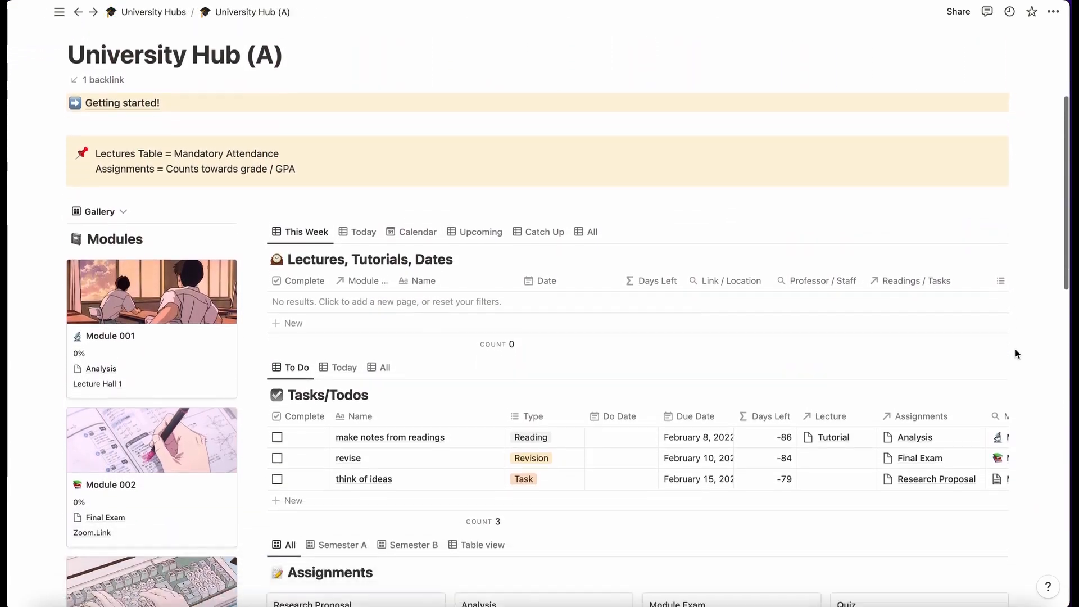
{"action": "scroll", "coordinate": [1015, 350], "scroll_direction": "down", "scroll_amount": 8}
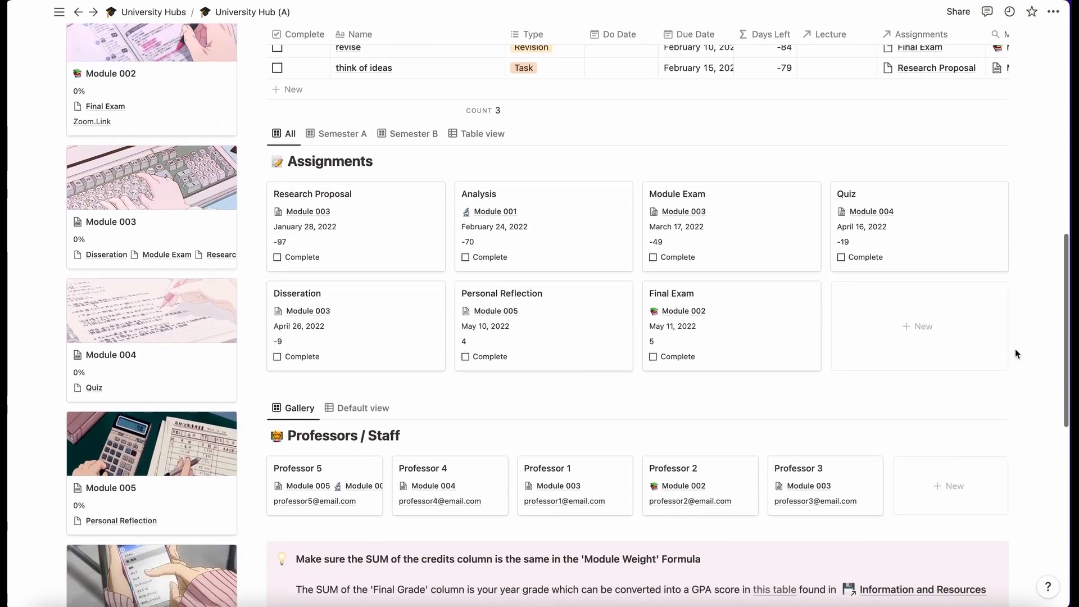